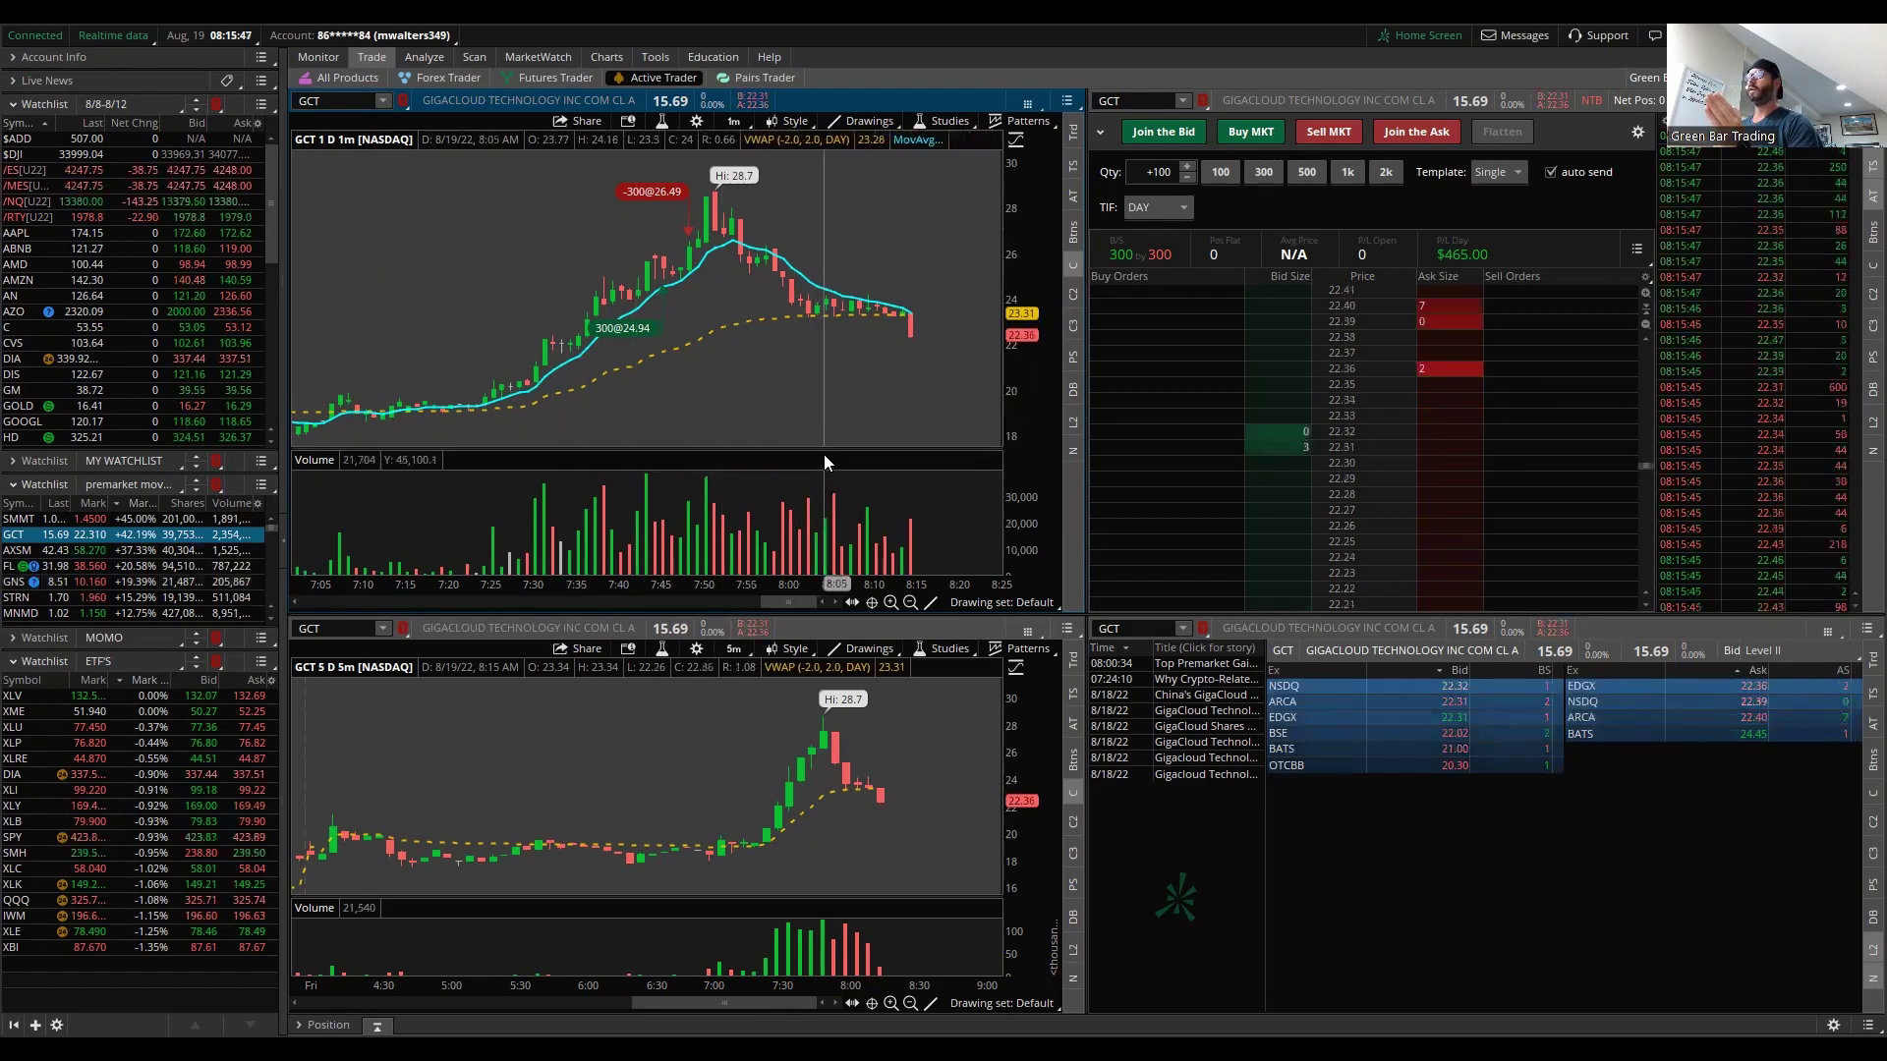
- Drag the divider down so the GCT 1-minute price chart is taller and its volume pane shorter
{"action": "left_click_drag", "start_coordinate": [824, 447], "coordinate": [825, 495]}
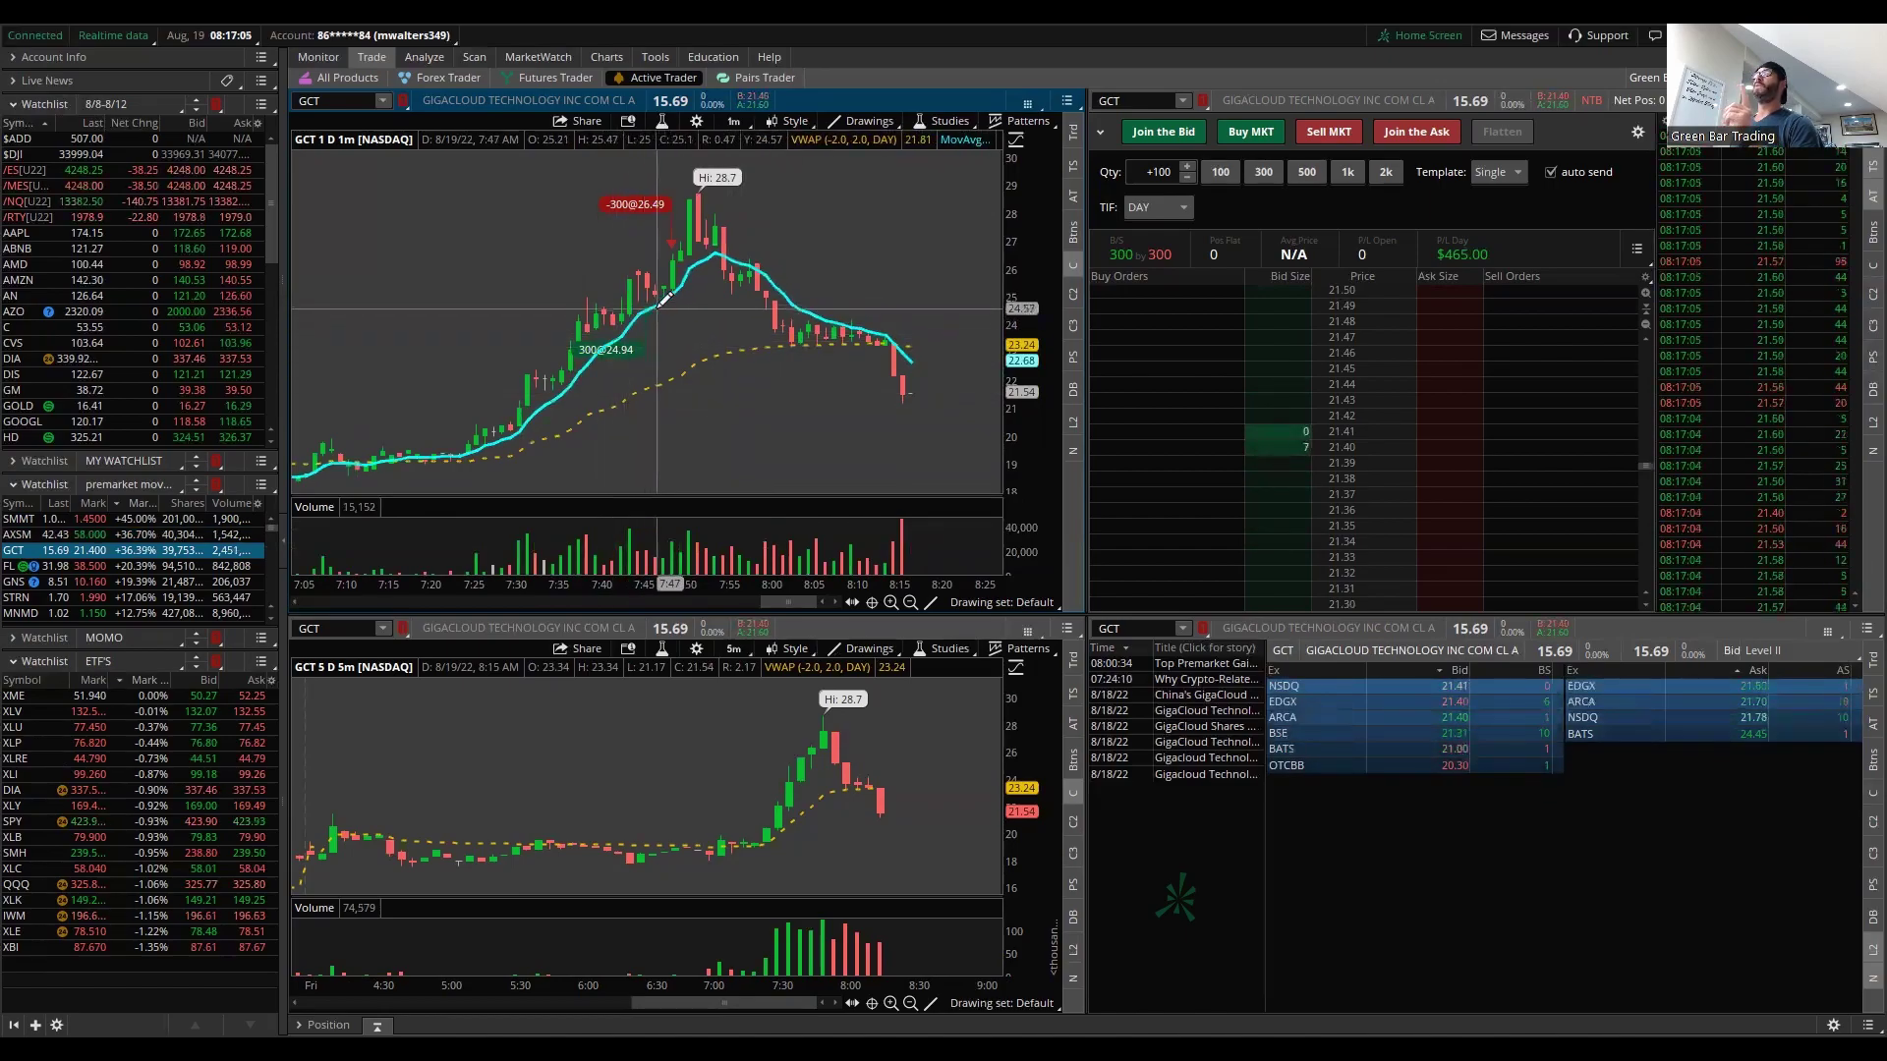
- Switch to the full-size GCT chart and set its timeframe to 3 Y : 1D daily candles
{"action": "left_click", "coordinate": [623, 59]}
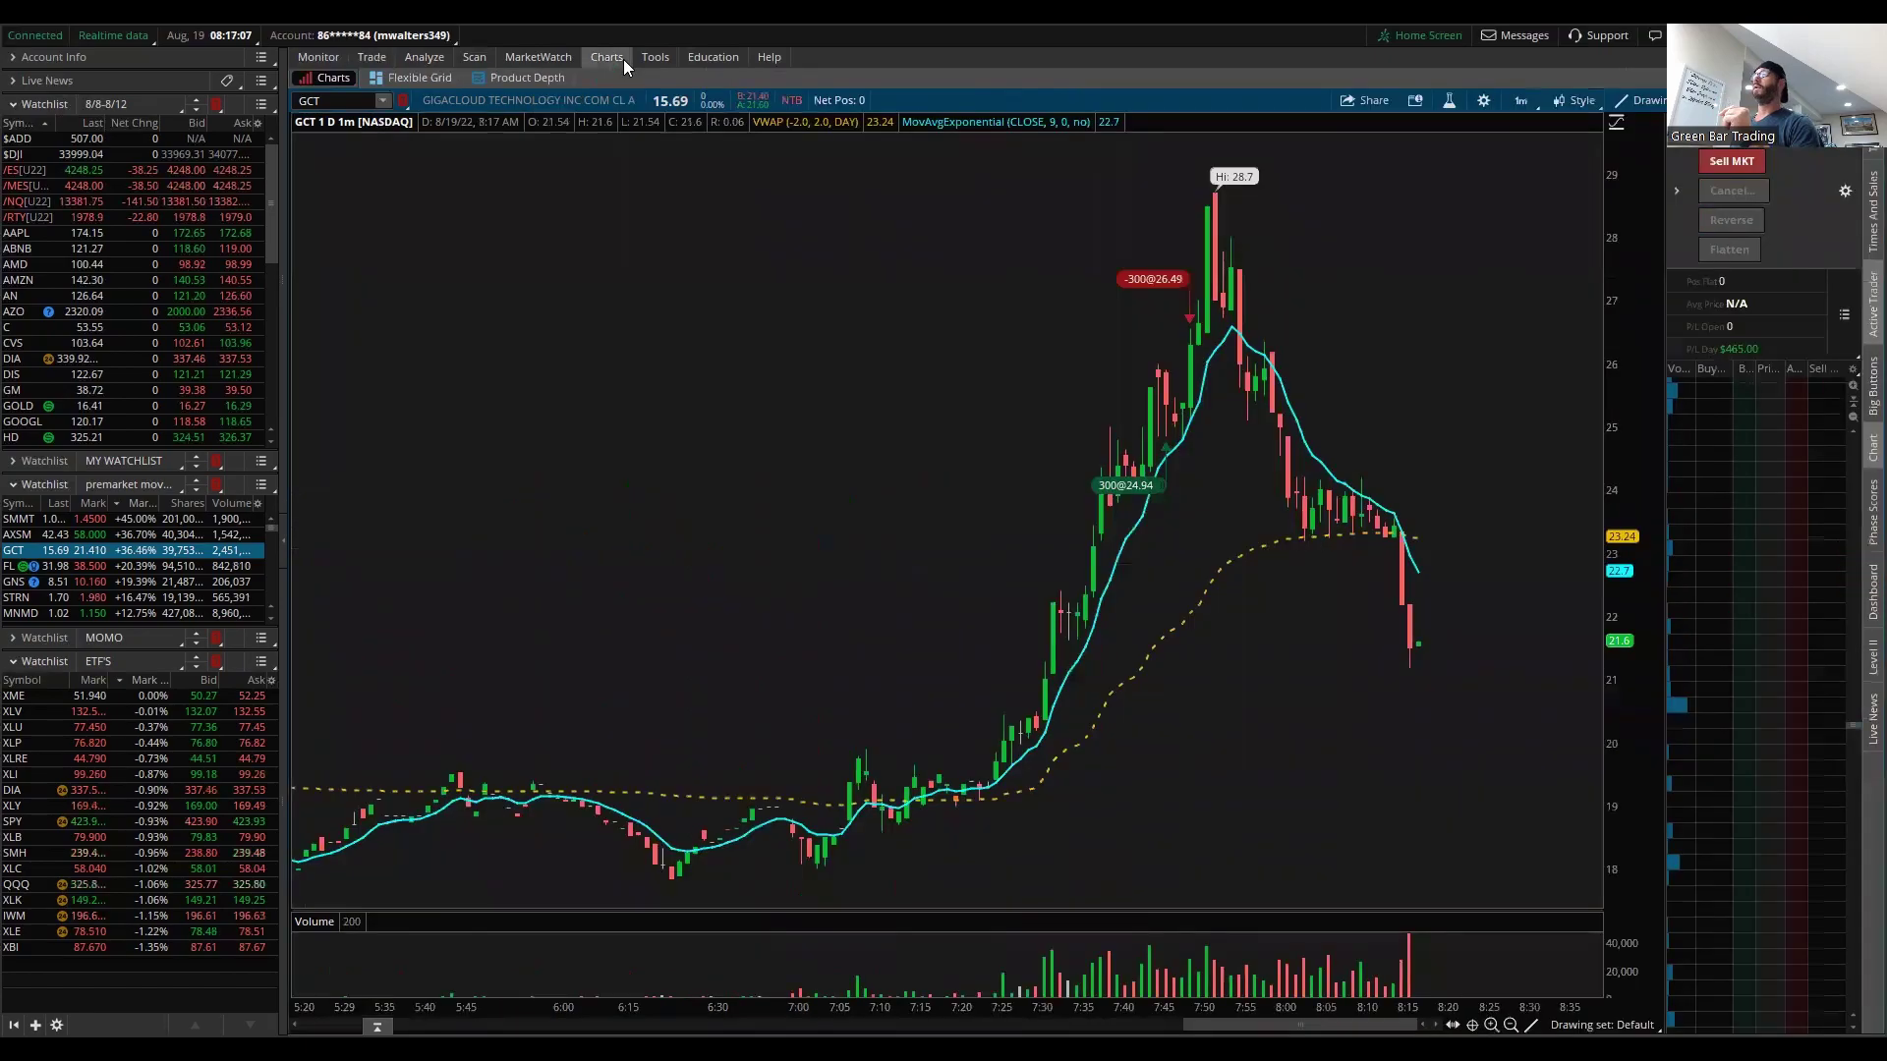
{"action": "left_click", "coordinate": [1518, 100]}
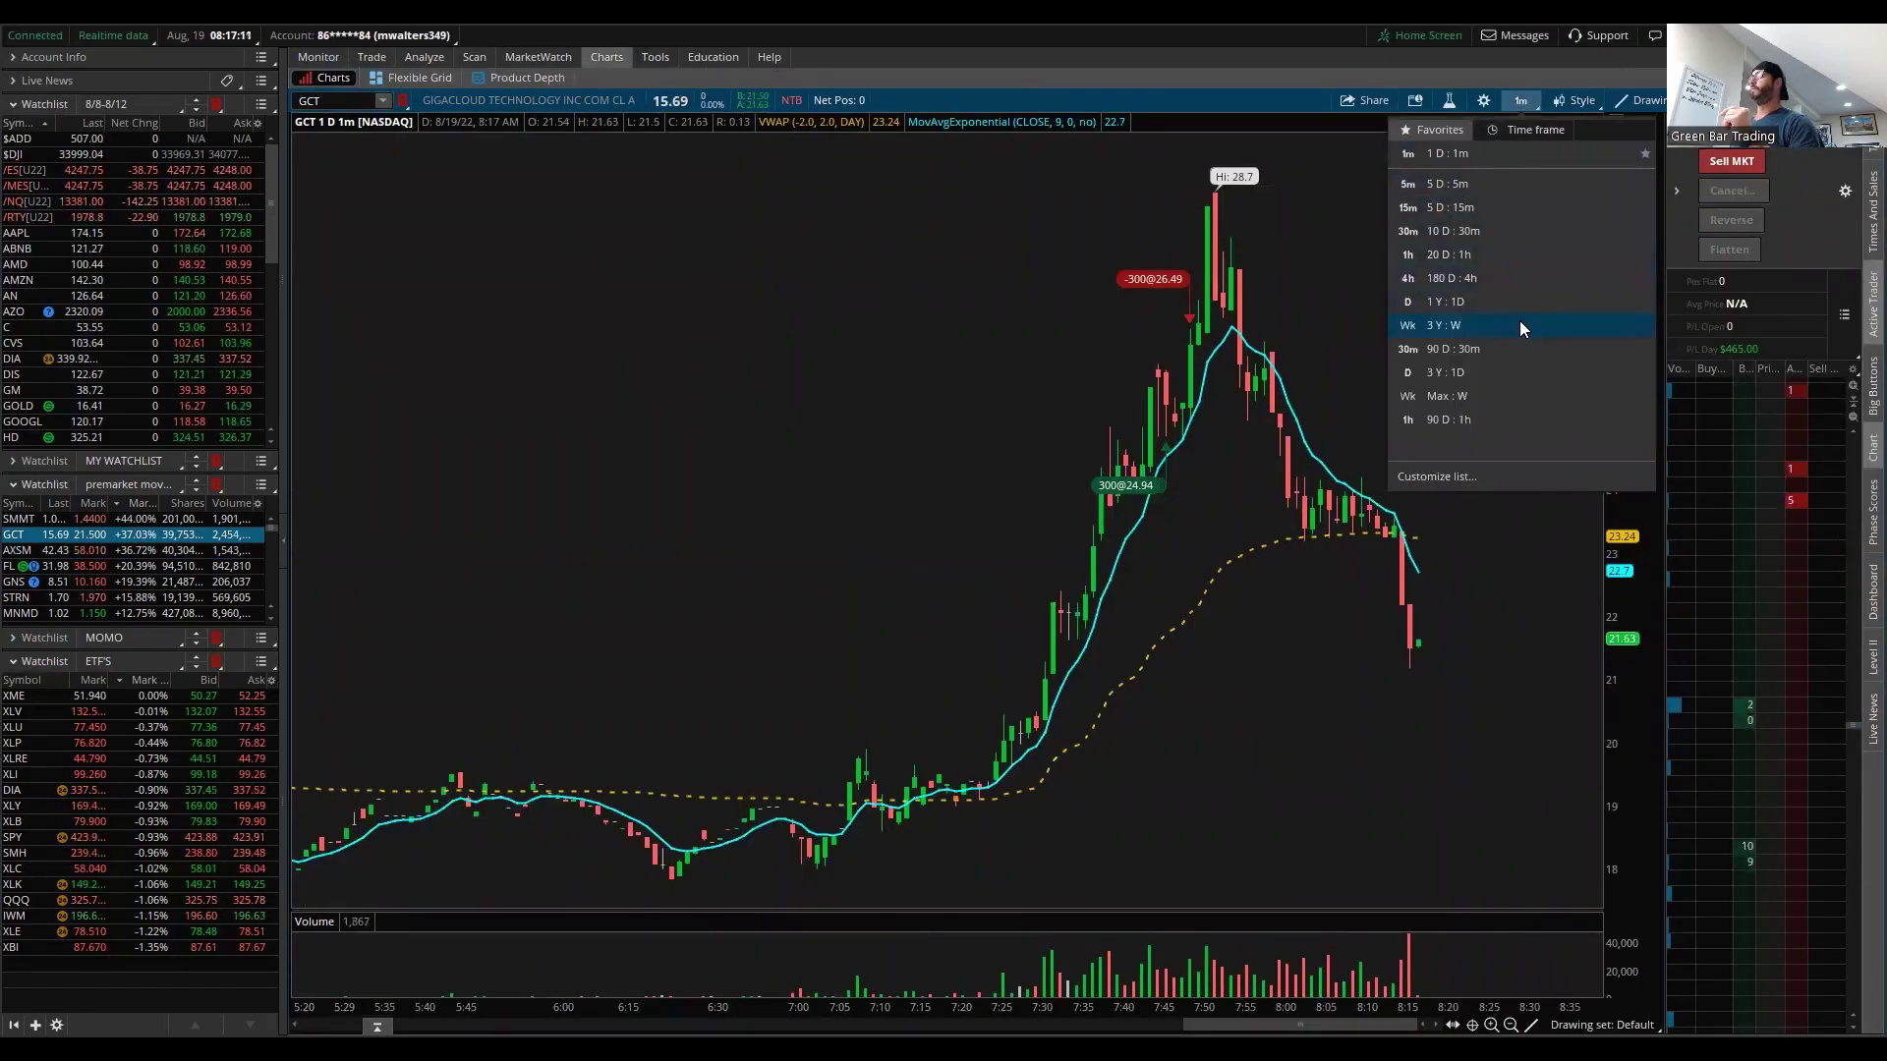
{"action": "left_click", "coordinate": [1517, 372]}
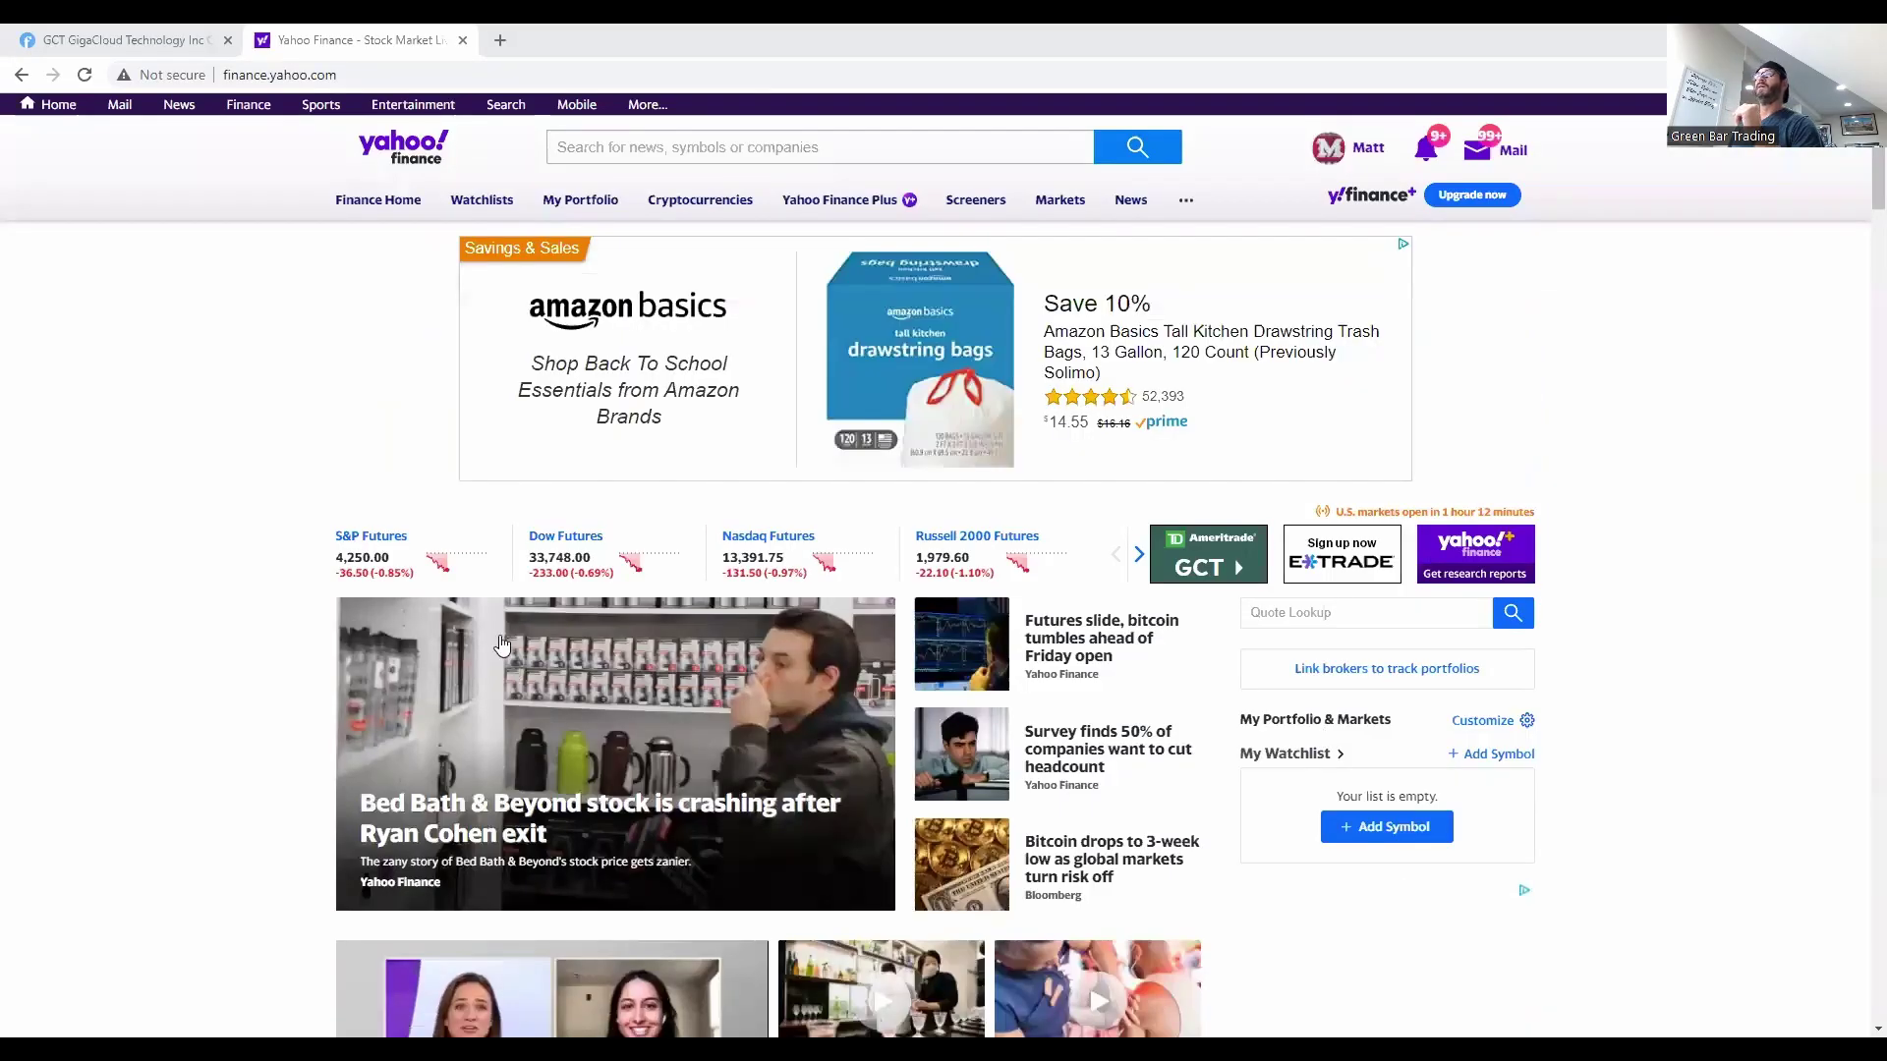
{"action": "left_click", "coordinate": [162, 45]}
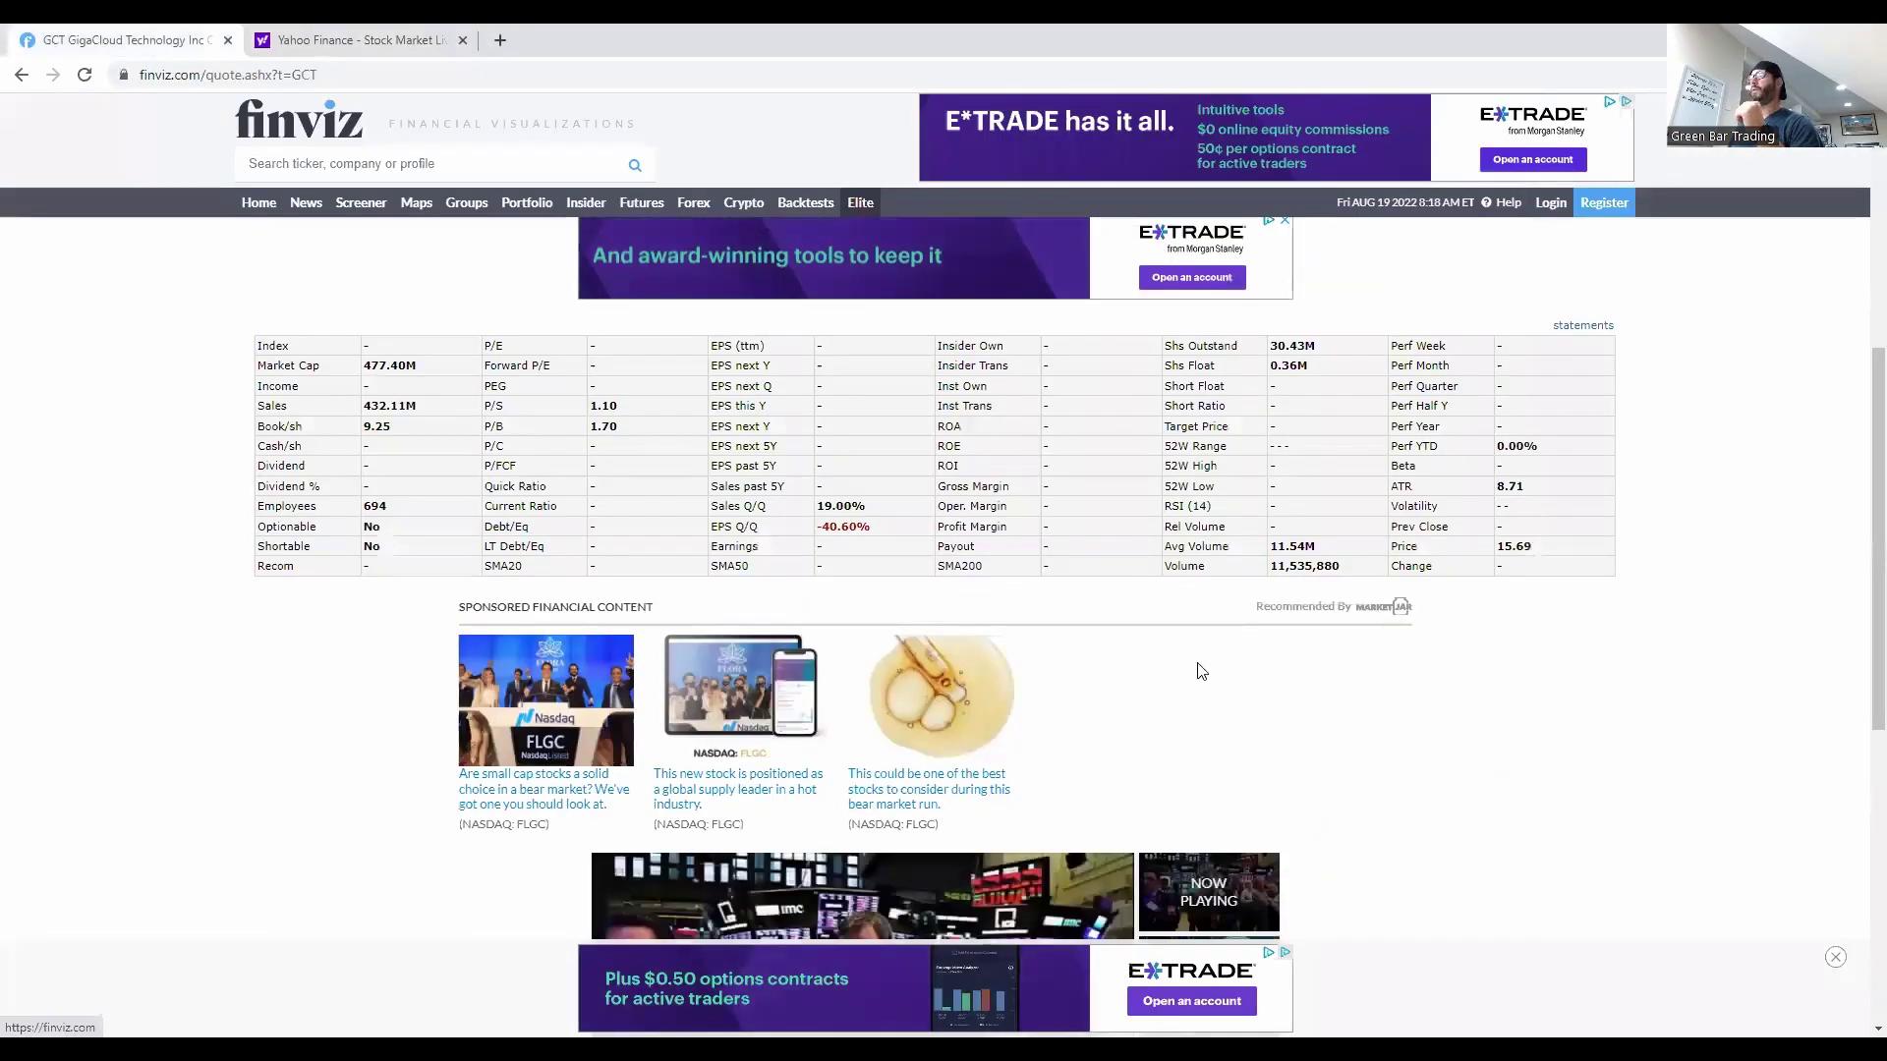
{"action": "scroll", "coordinate": [860, 570], "scroll_direction": "up", "scroll_amount": 6}
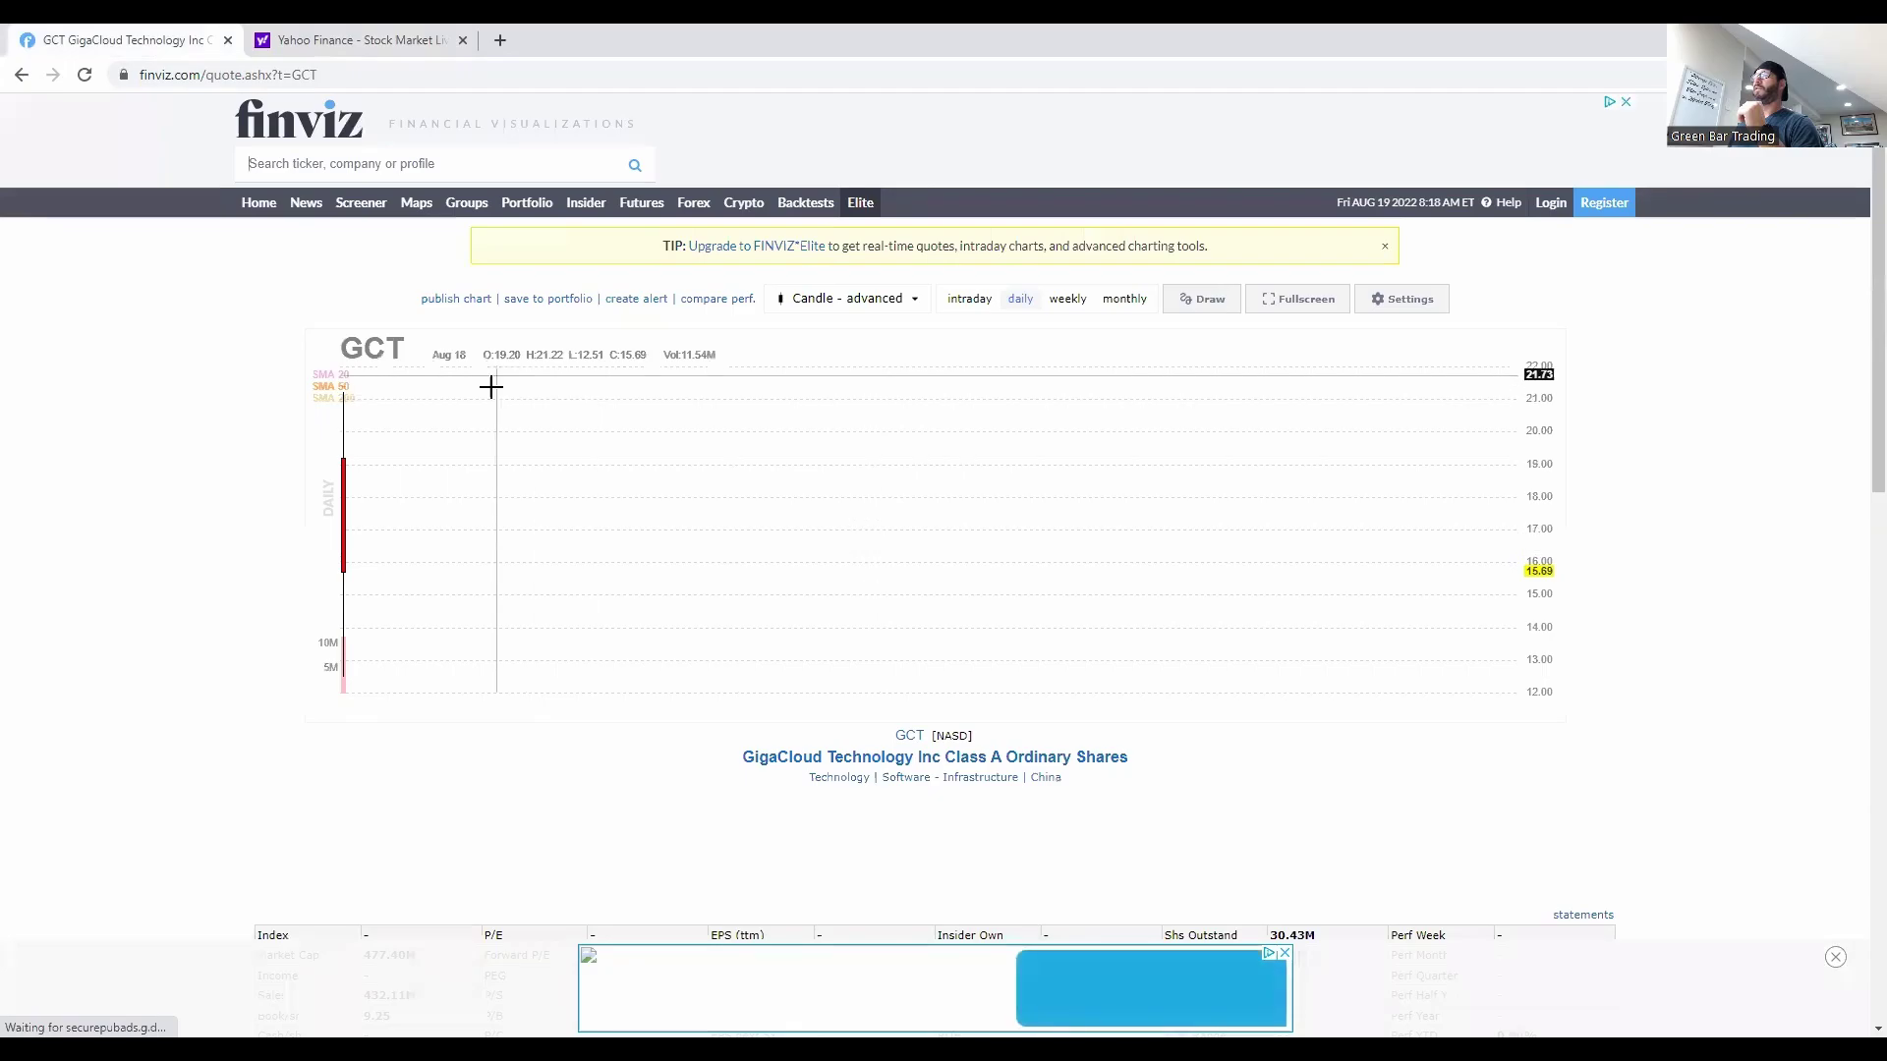
{"action": "scroll", "coordinate": [993, 707], "scroll_direction": "down", "scroll_amount": 2}
{"action": "scroll", "coordinate": [1011, 732], "scroll_direction": "down", "scroll_amount": 3}
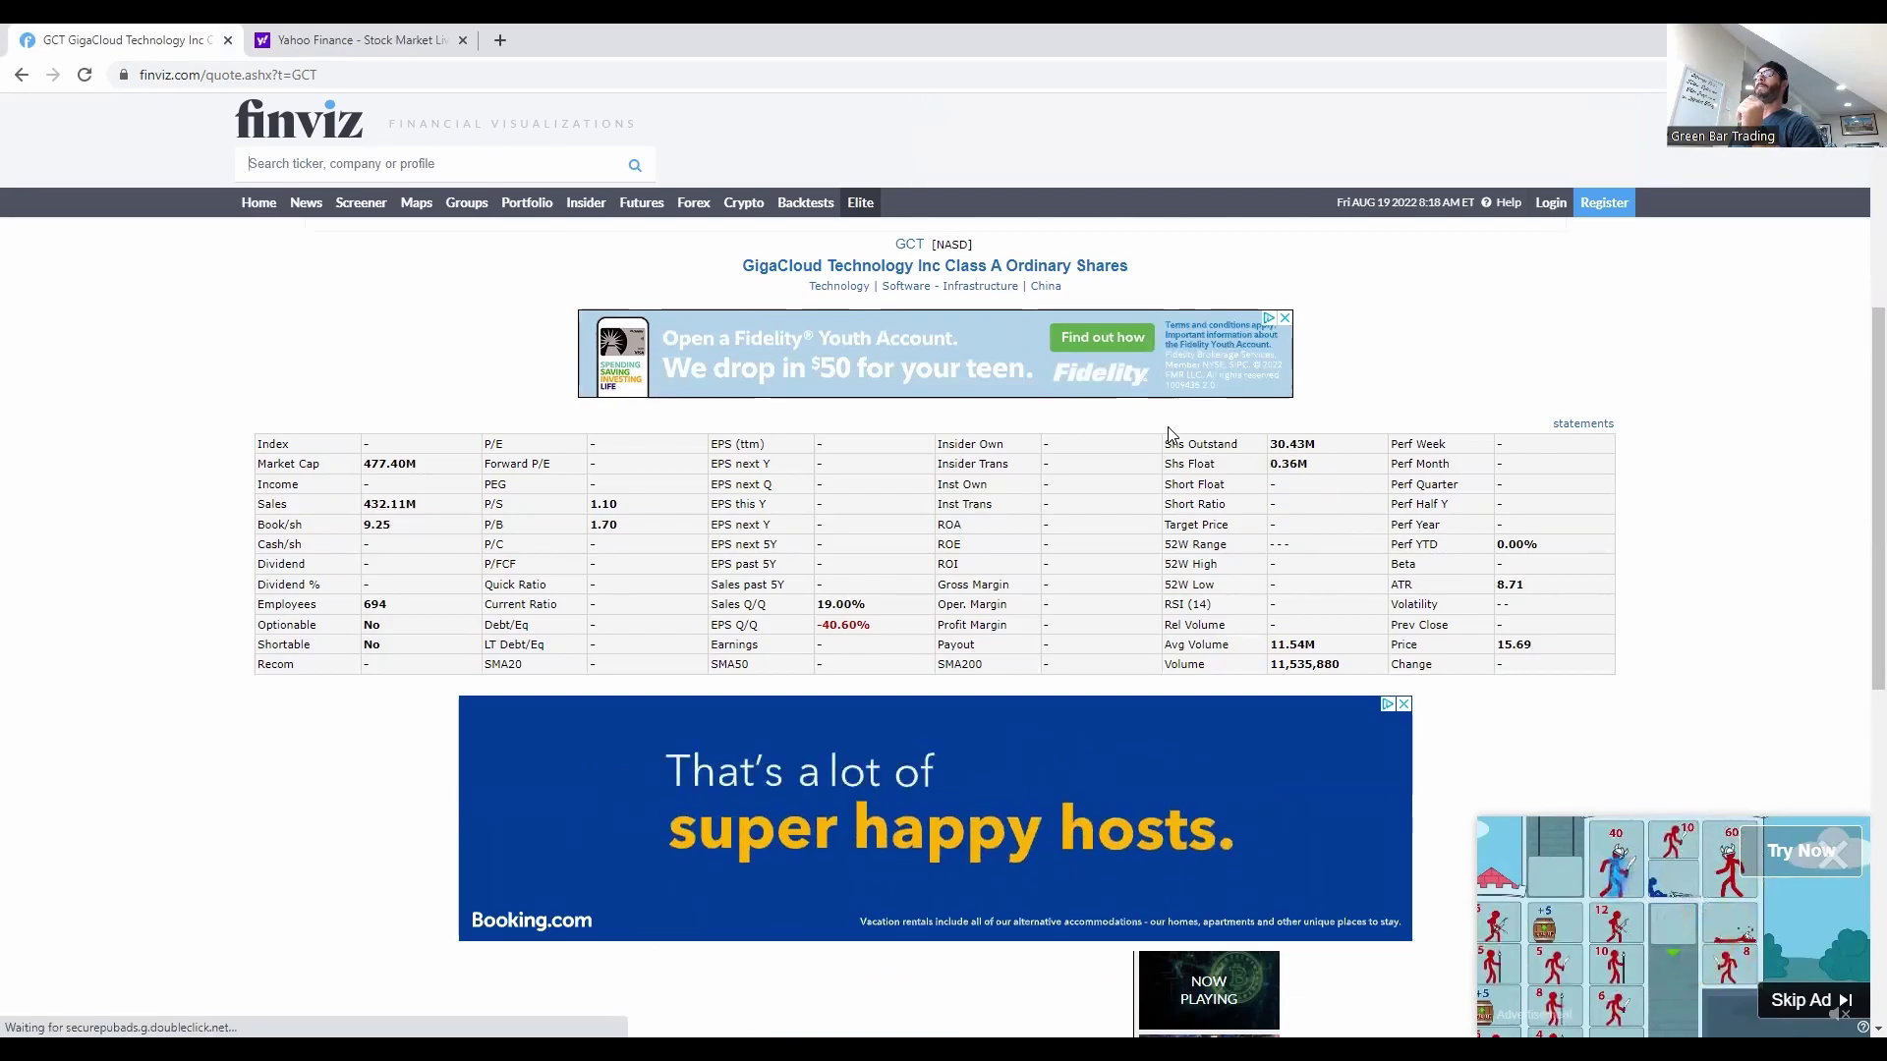
{"action": "left_click", "coordinate": [352, 45]}
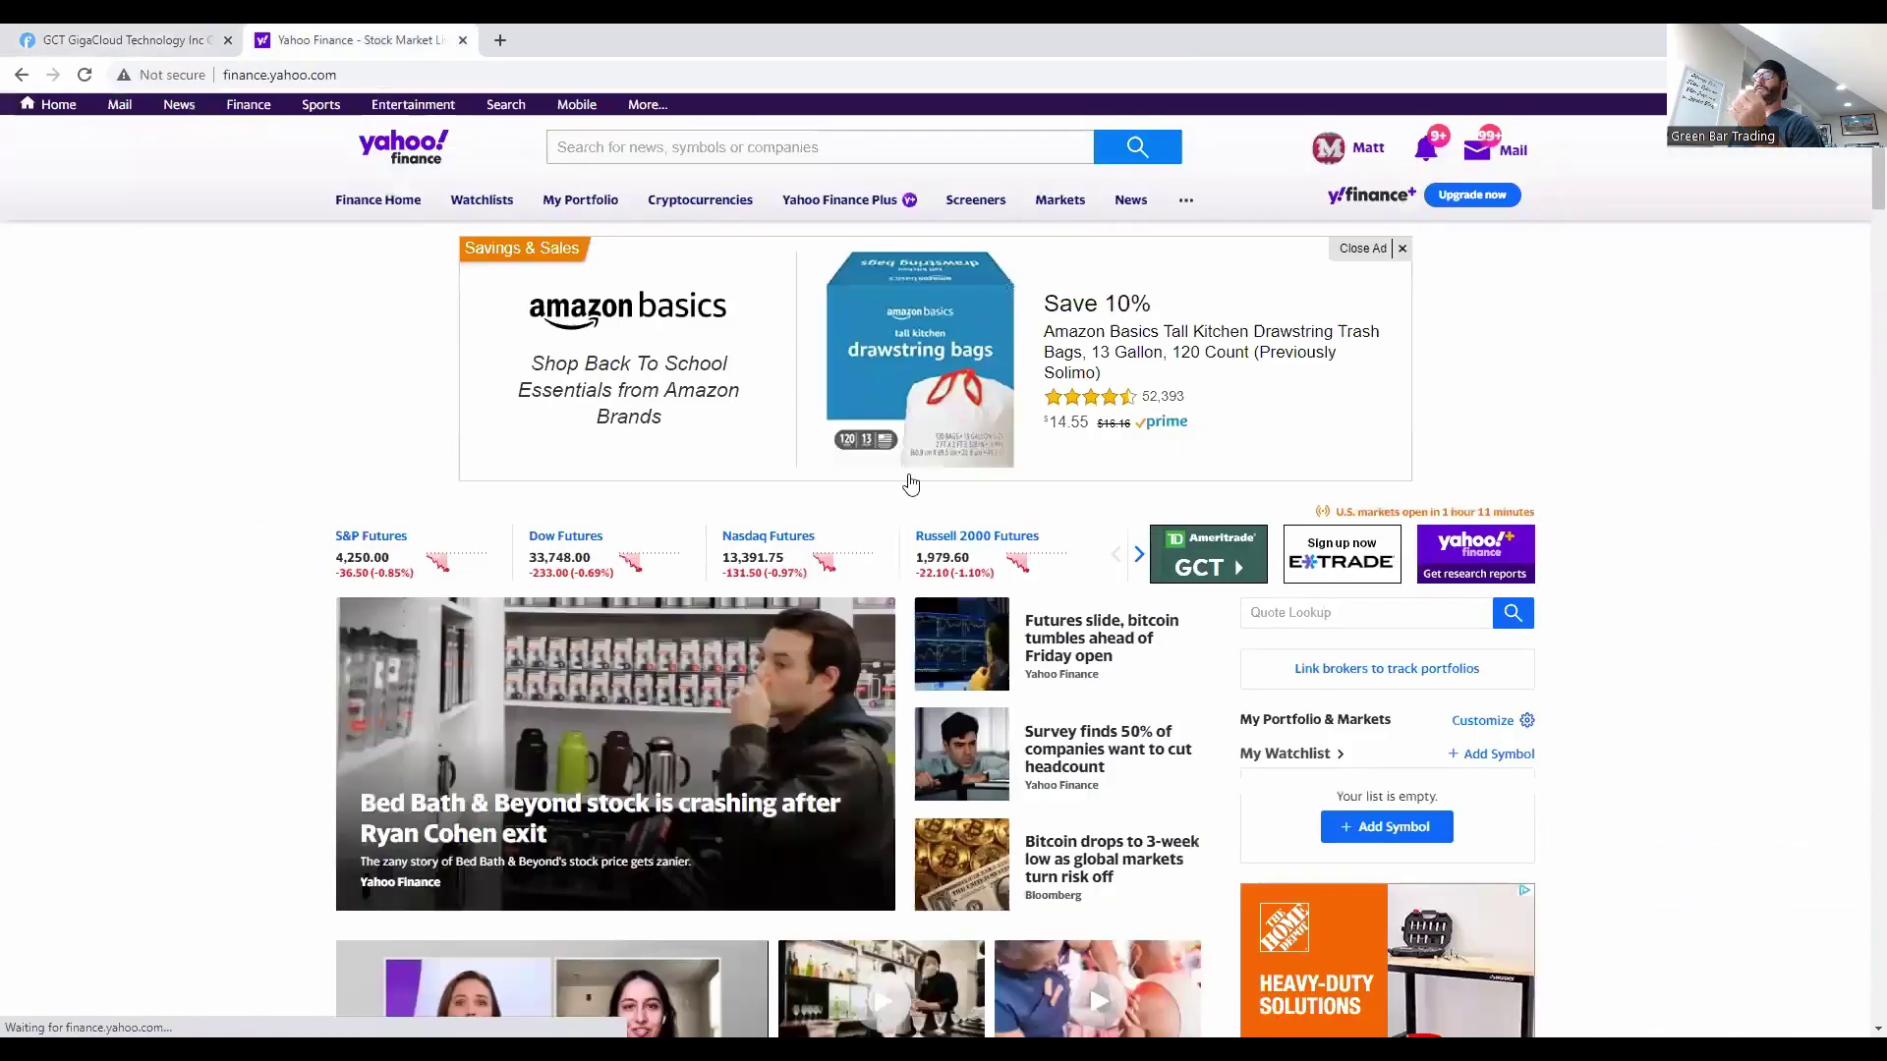
- Search Yahoo Finance for the ticker 'gct'
{"action": "left_click", "coordinate": [766, 145]}
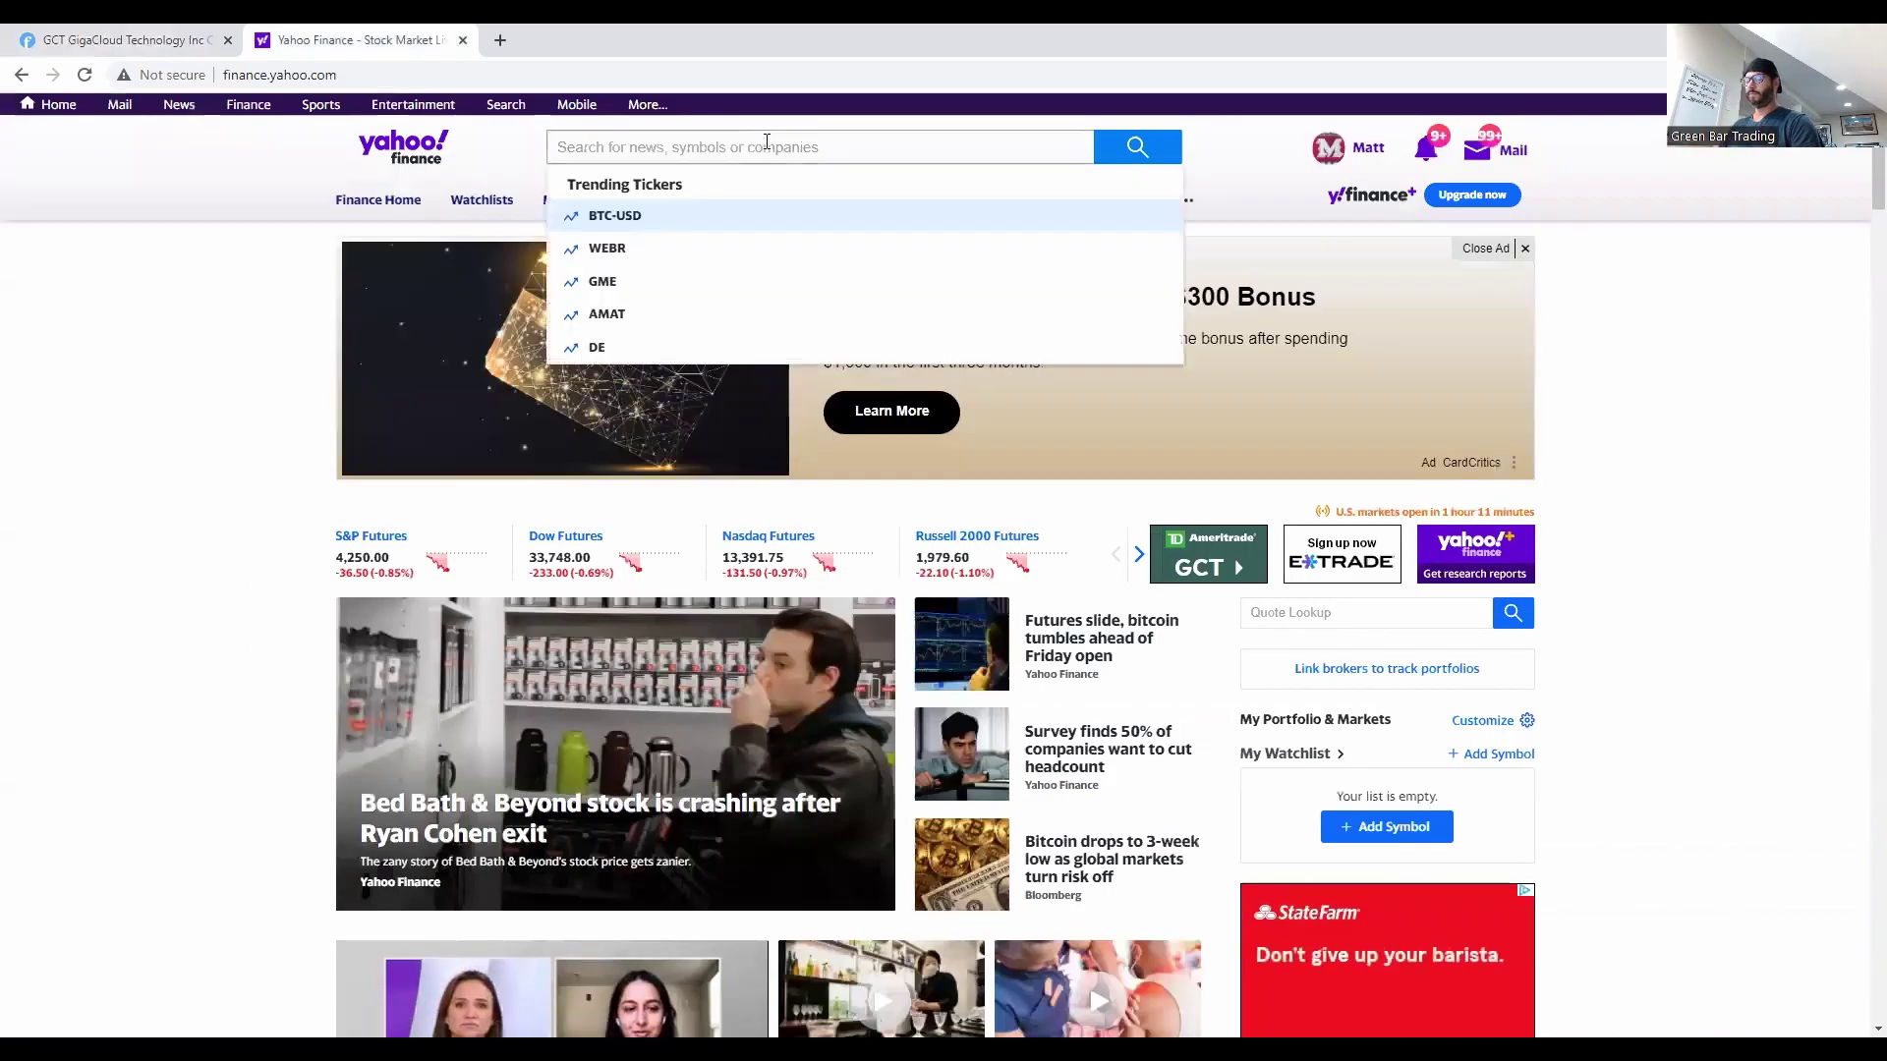
{"action": "type", "text": "gct"}
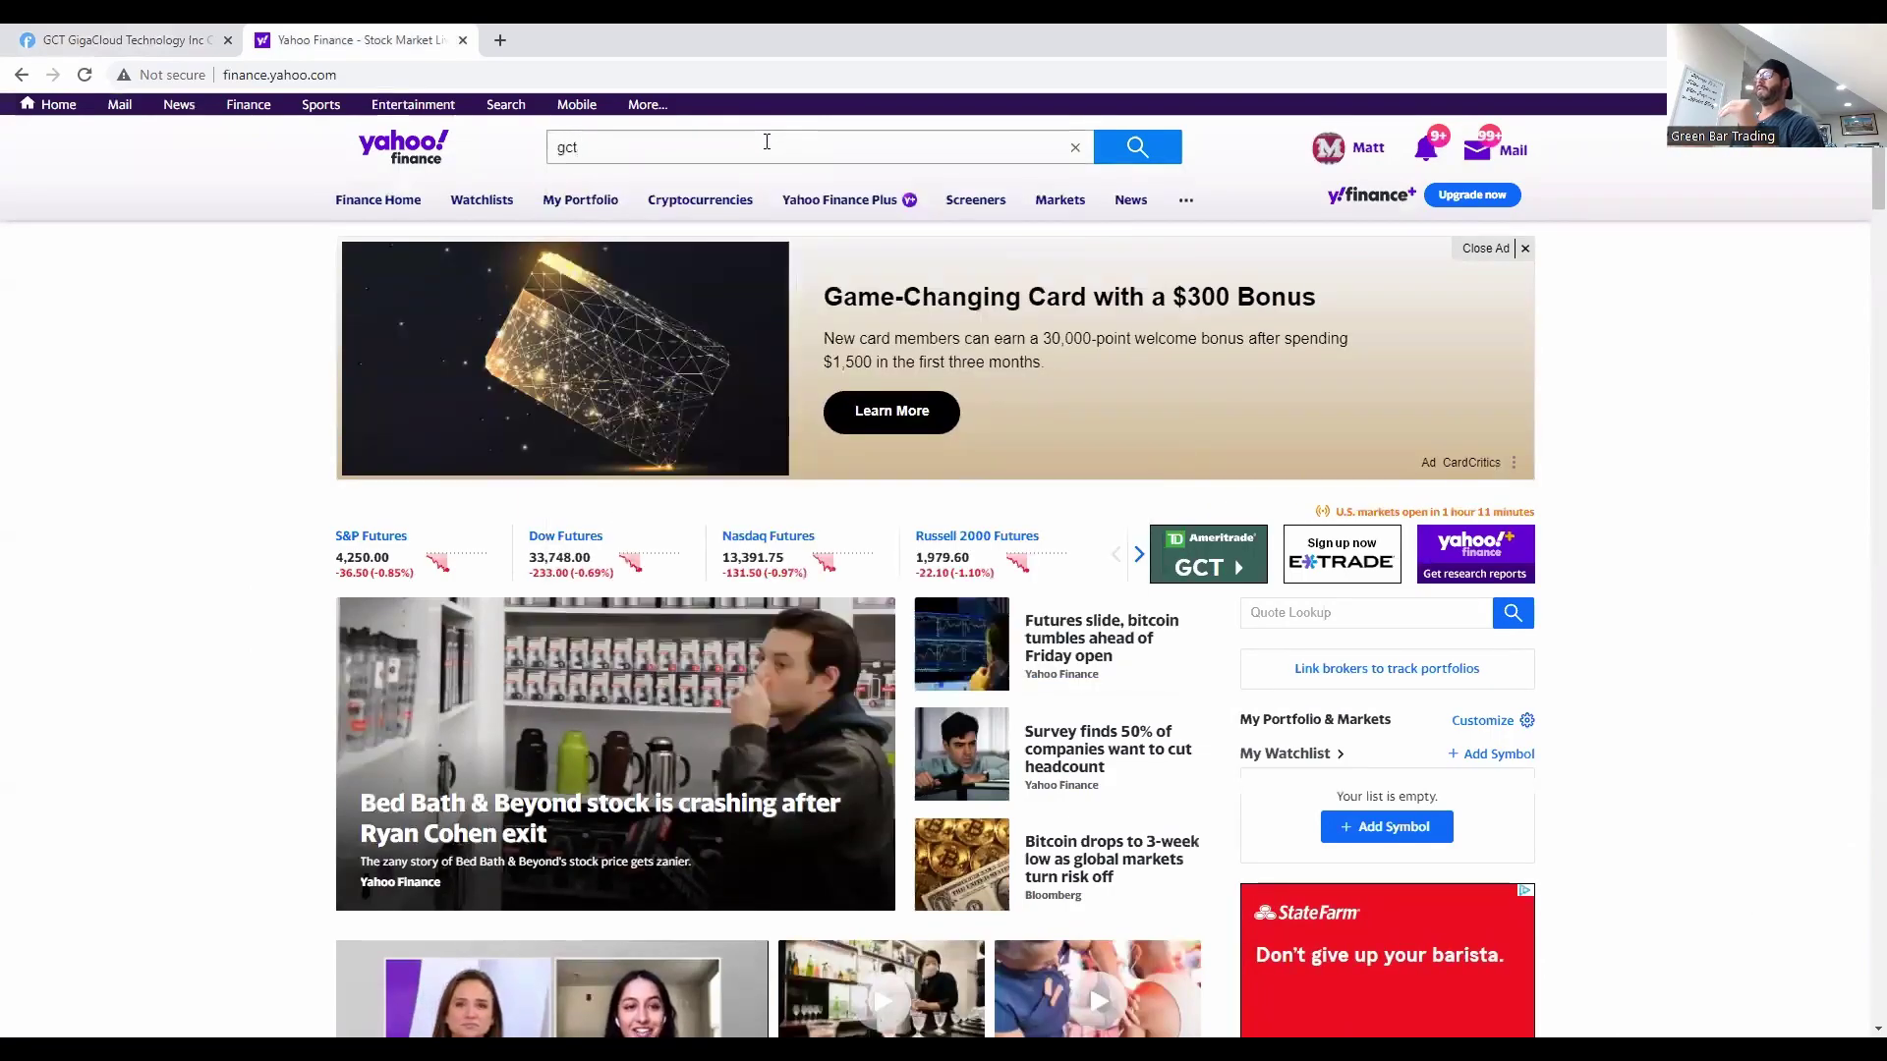
{"action": "key", "text": "Return"}
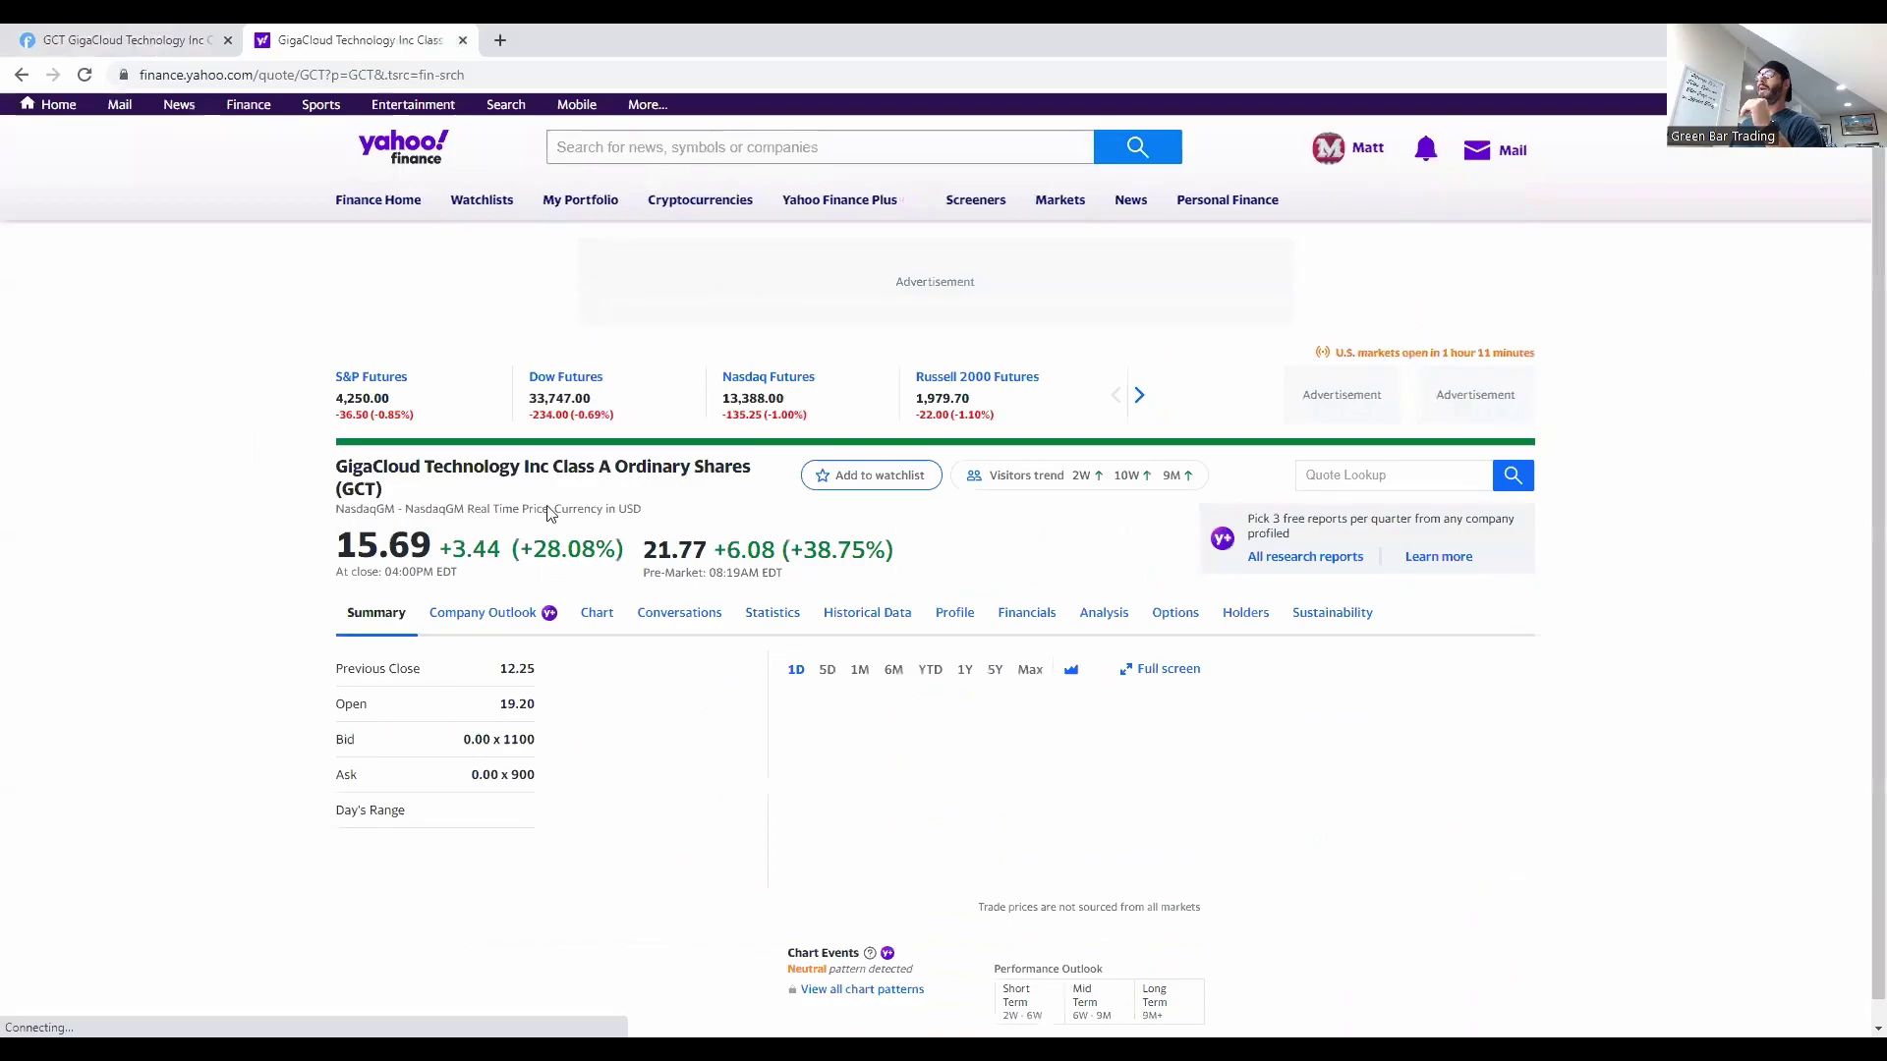
{"action": "scroll", "coordinate": [344, 563], "scroll_direction": "down", "scroll_amount": 3}
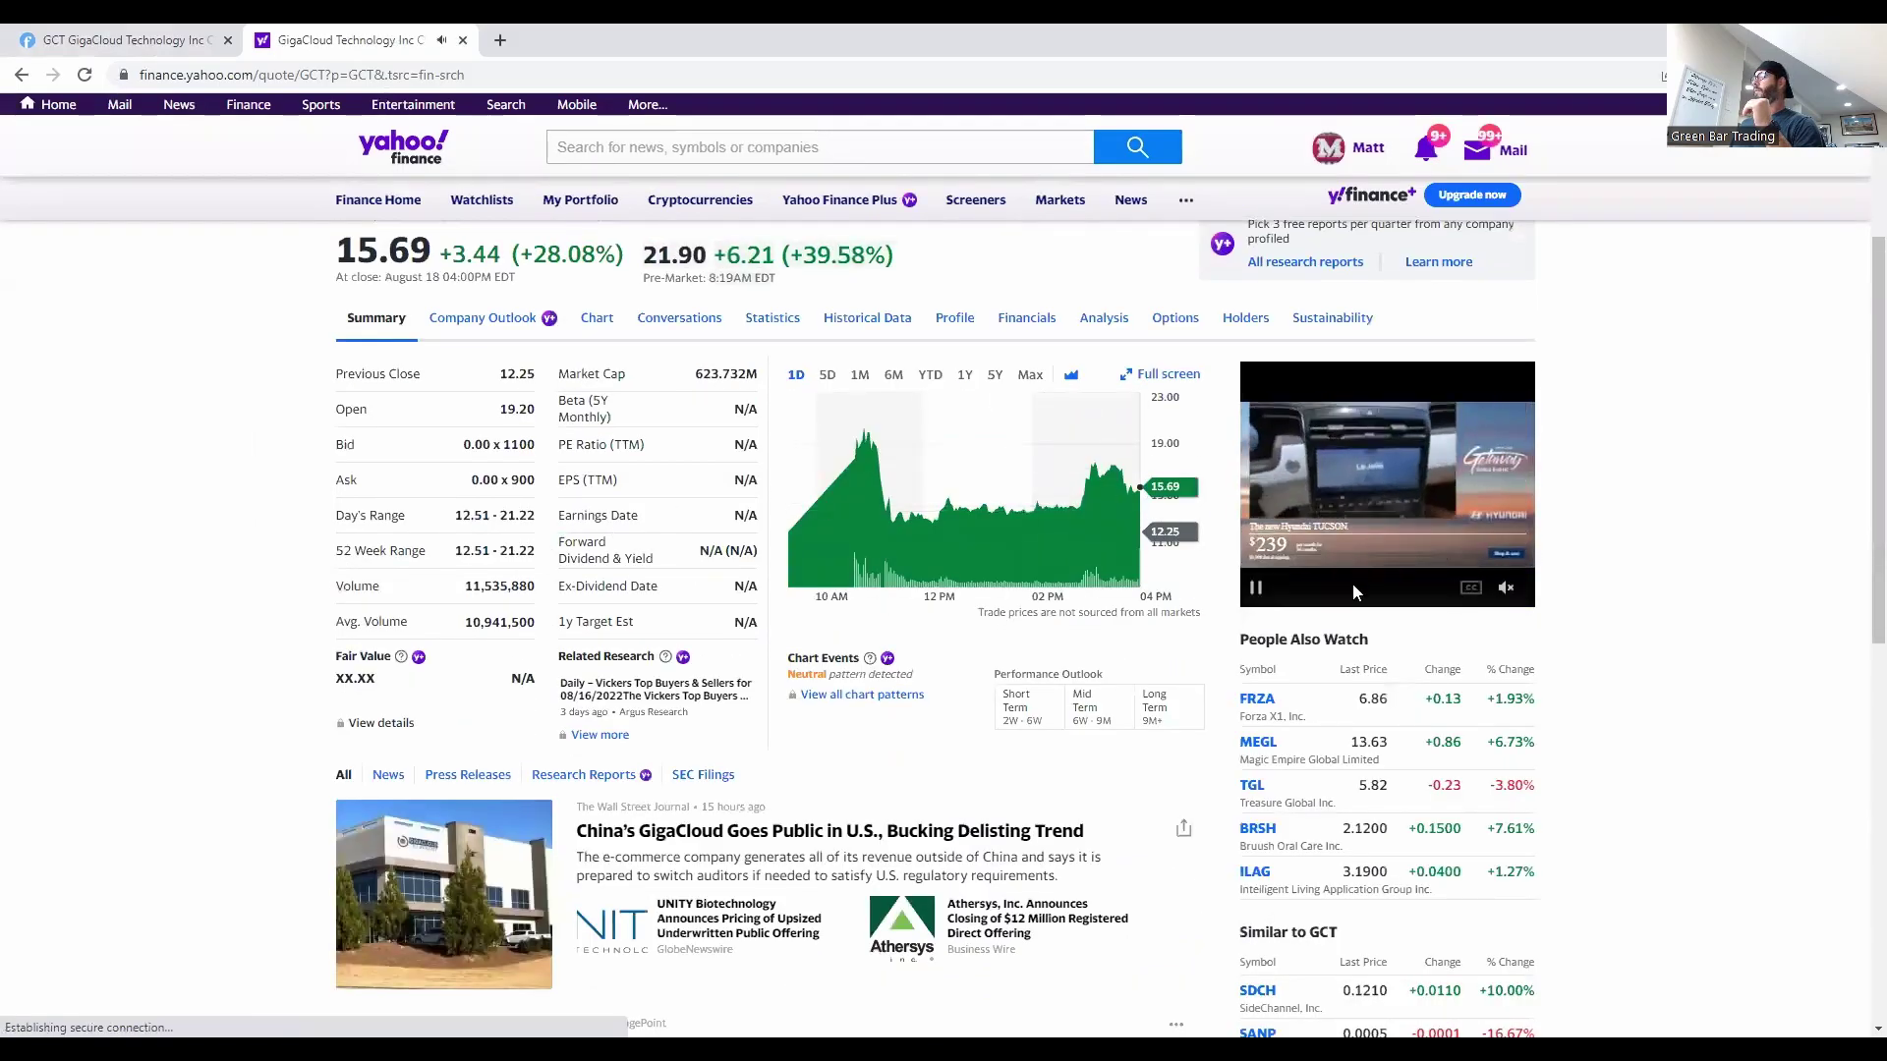
- Pause the autoplaying video ad and scroll through the GigaCloud Technology page
{"action": "left_click", "coordinate": [1248, 593]}
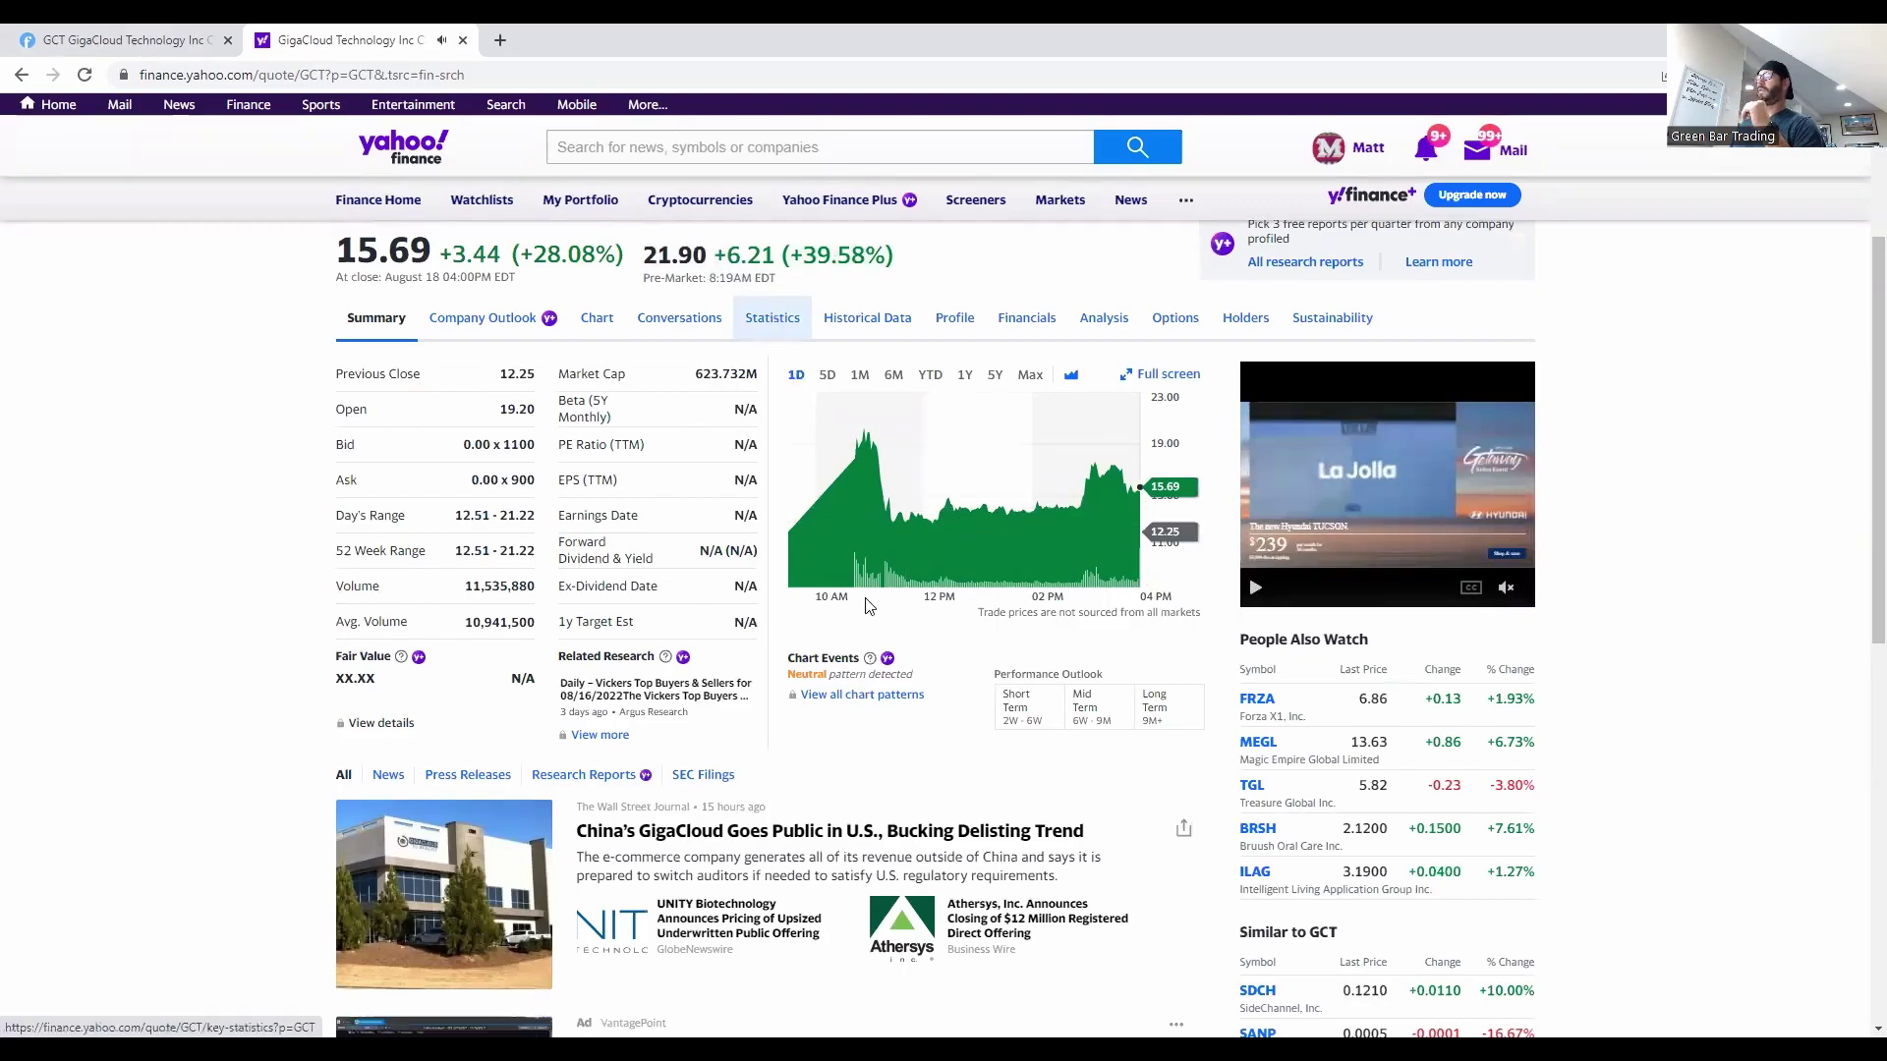
{"action": "scroll", "coordinate": [863, 626], "scroll_direction": "down", "scroll_amount": 4}
{"action": "scroll", "coordinate": [863, 626], "scroll_direction": "down", "scroll_amount": 6}
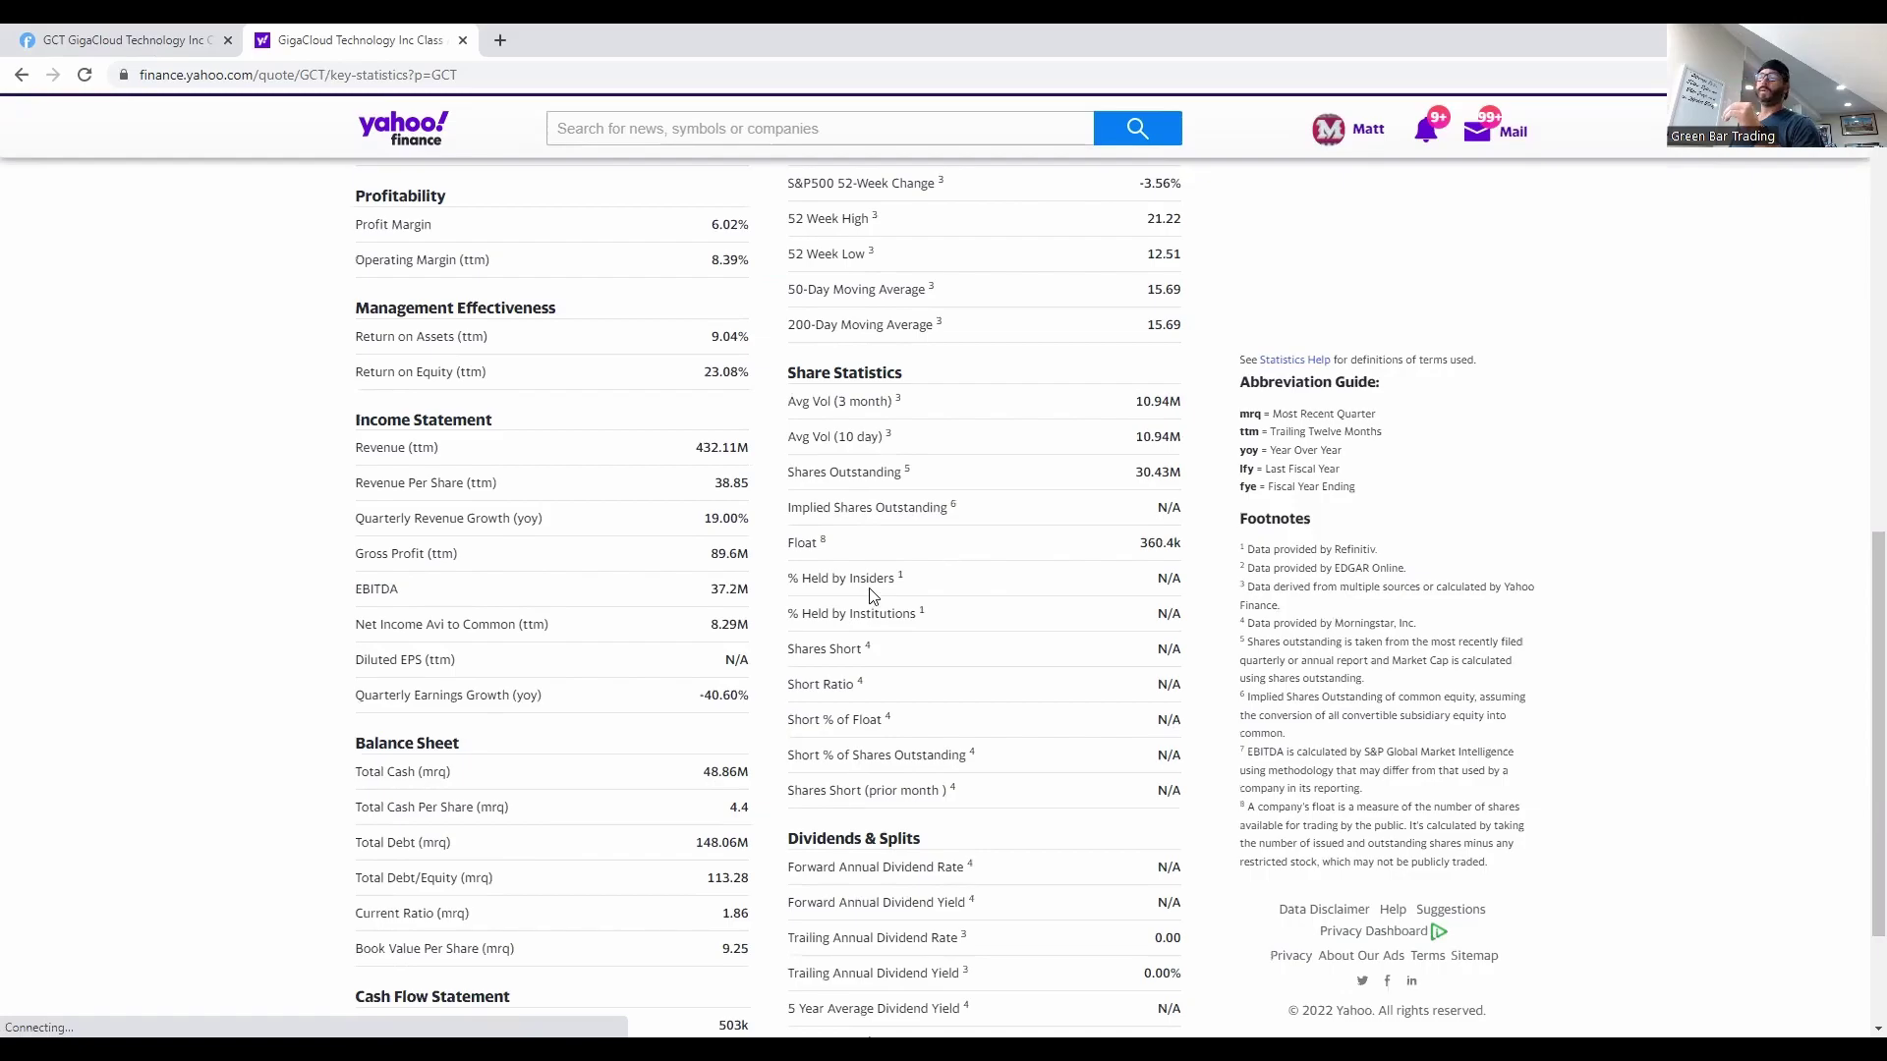
{"action": "scroll", "coordinate": [869, 595], "scroll_direction": "up", "scroll_amount": 8}
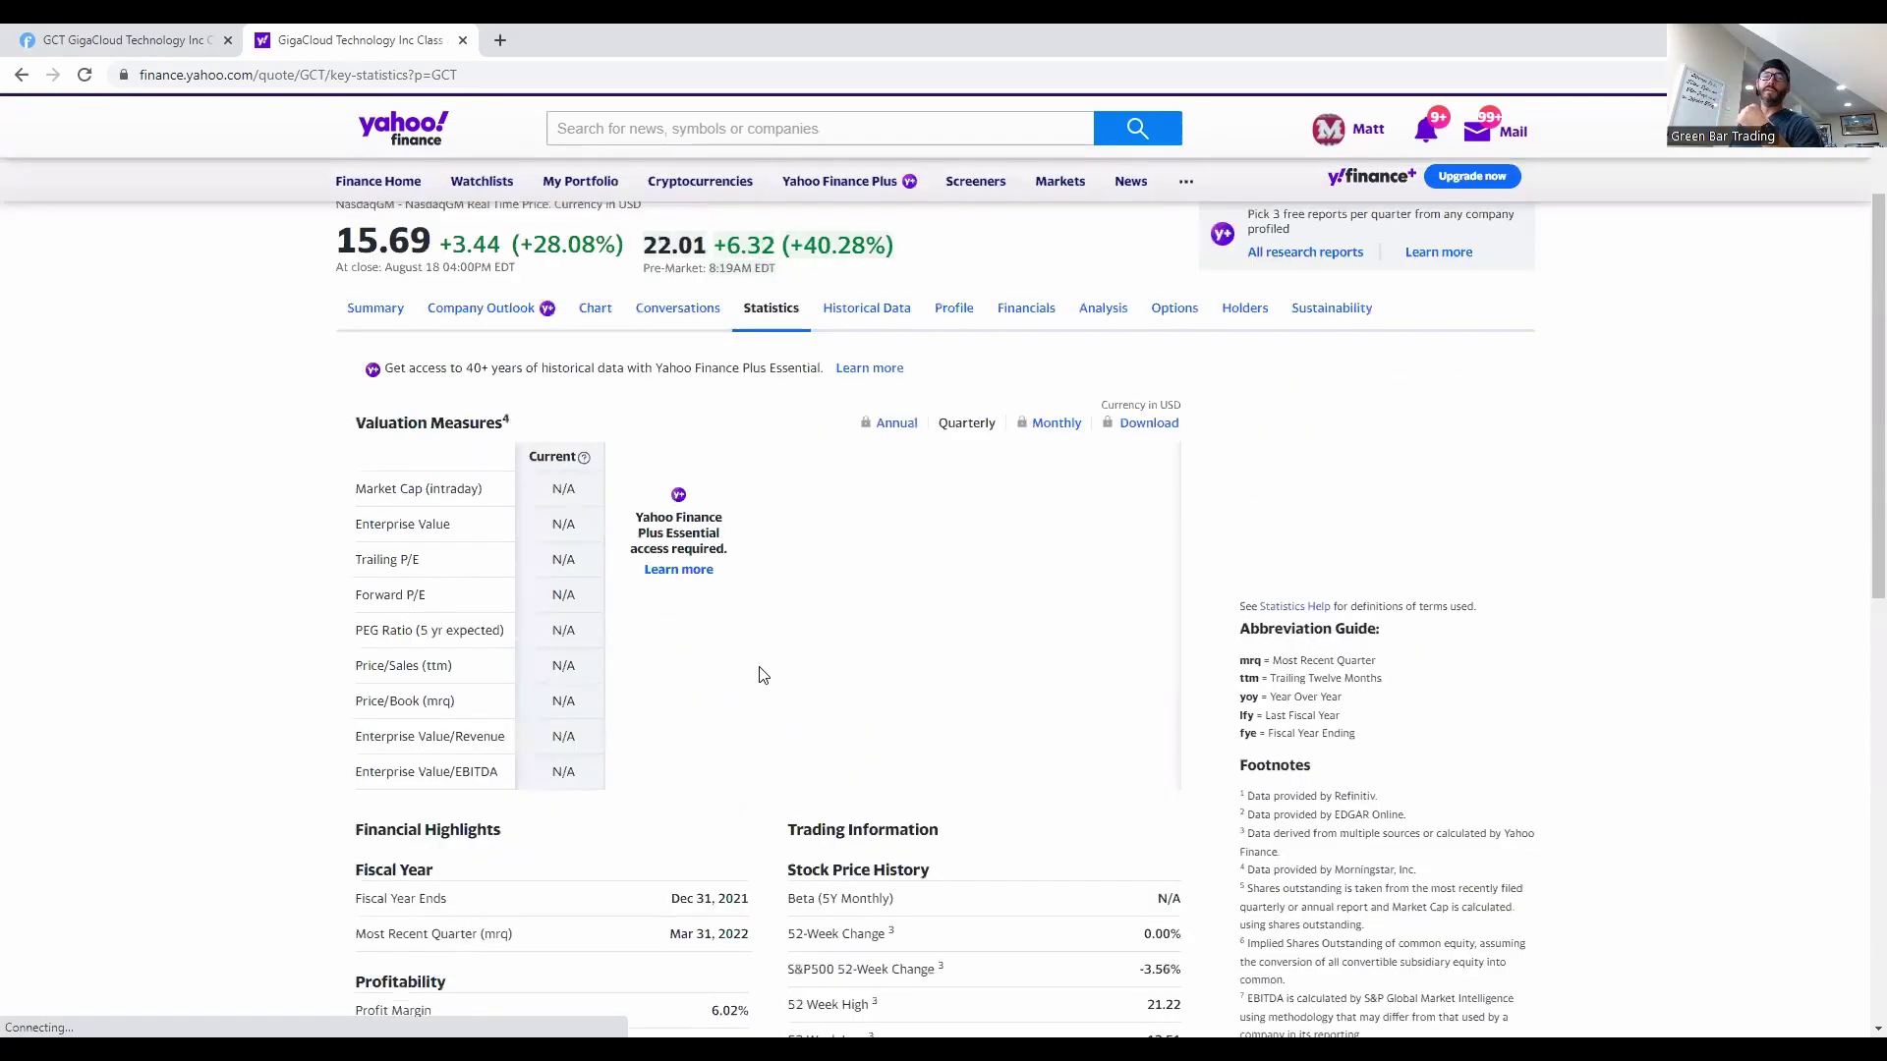
{"action": "scroll", "coordinate": [138, 542], "scroll_direction": "up", "scroll_amount": 2}
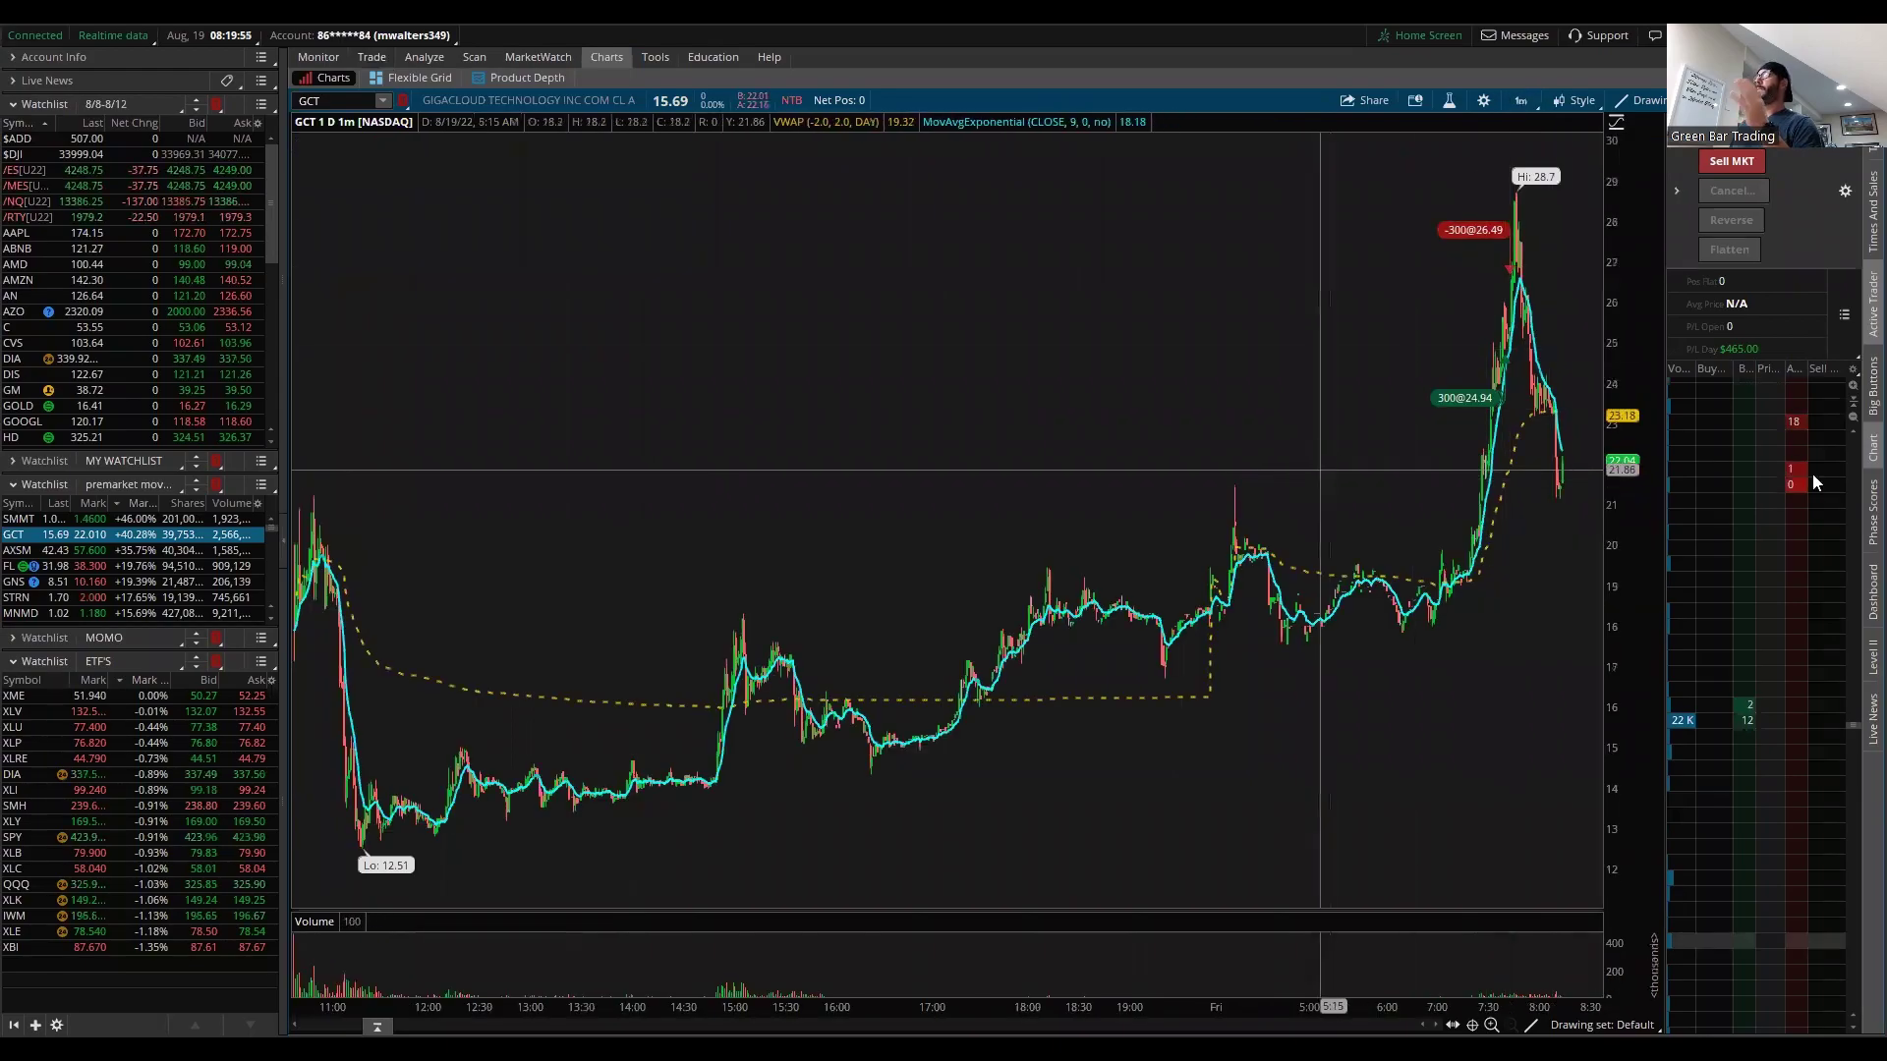
- Zoom the GCT 1-minute chart's time axis, then bring up the Active Trader layout
{"action": "scroll", "coordinate": [1302, 477], "scroll_direction": "up", "scroll_amount": 3}
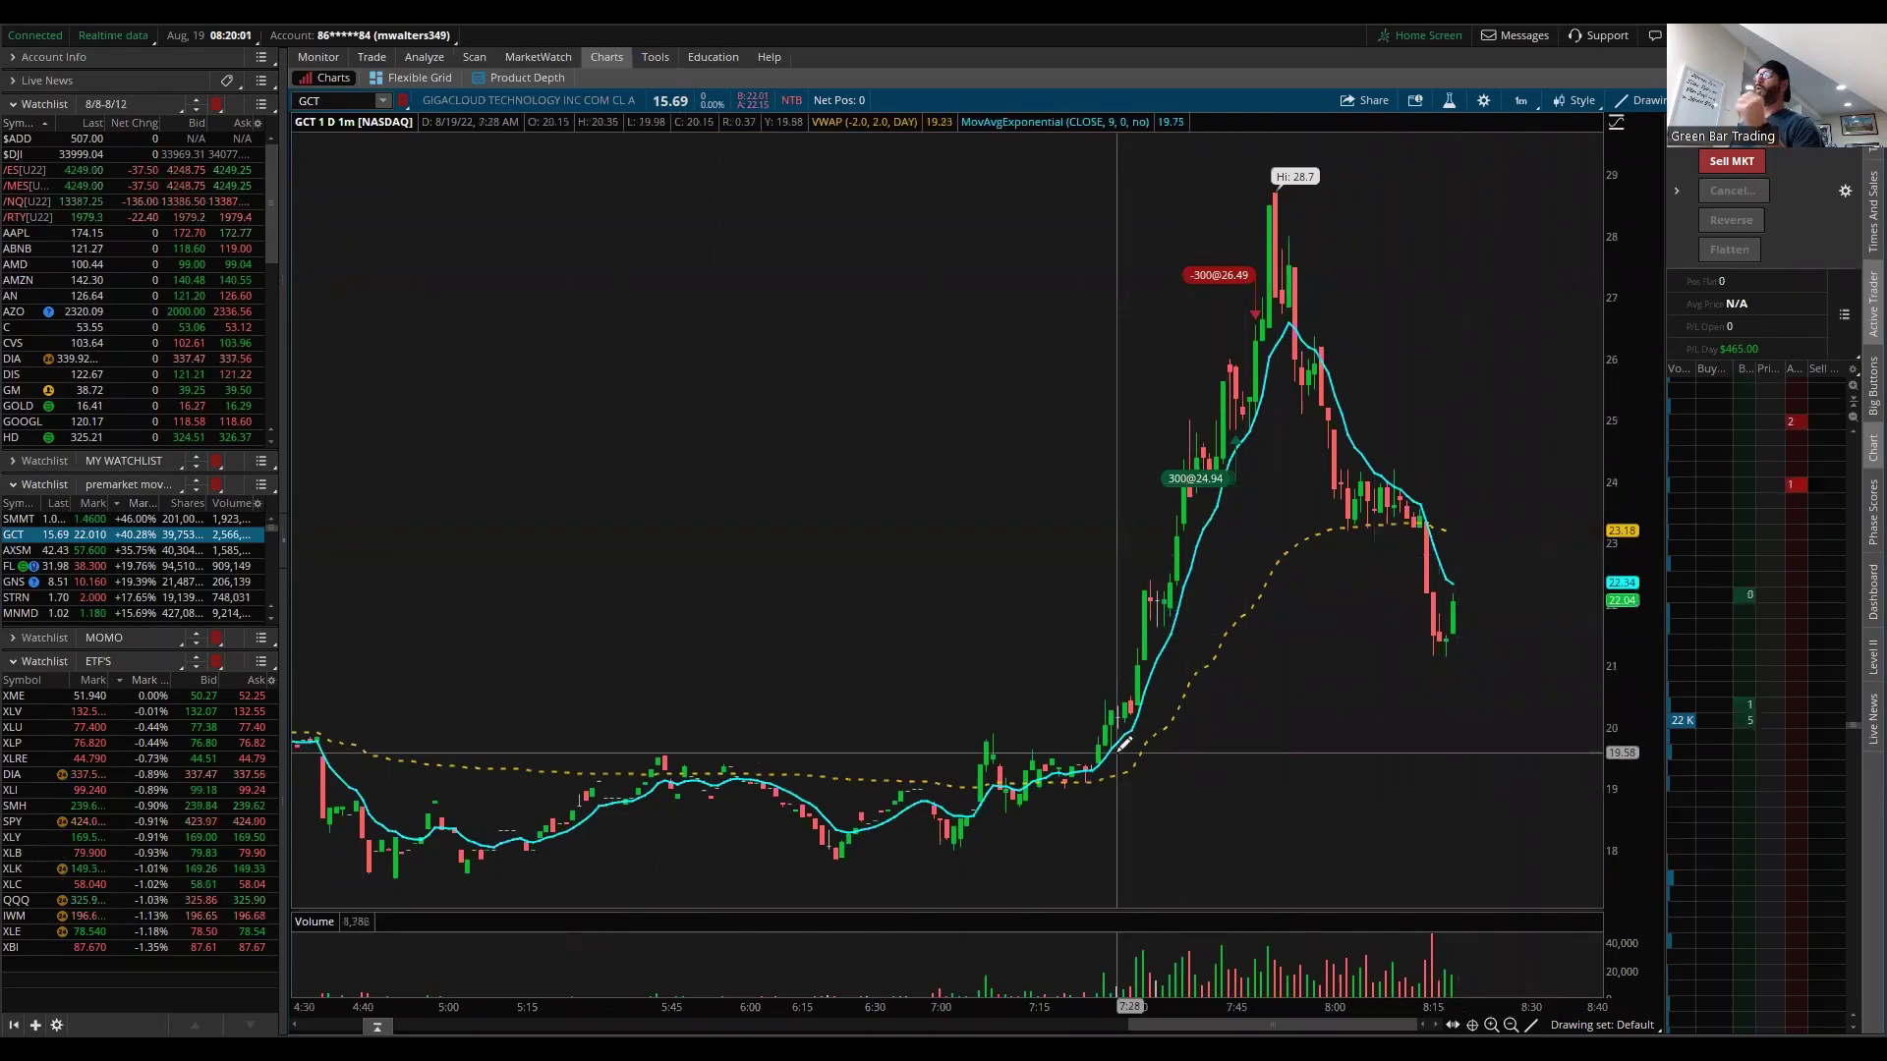
{"action": "scroll", "coordinate": [987, 996], "scroll_direction": "up", "scroll_amount": 3}
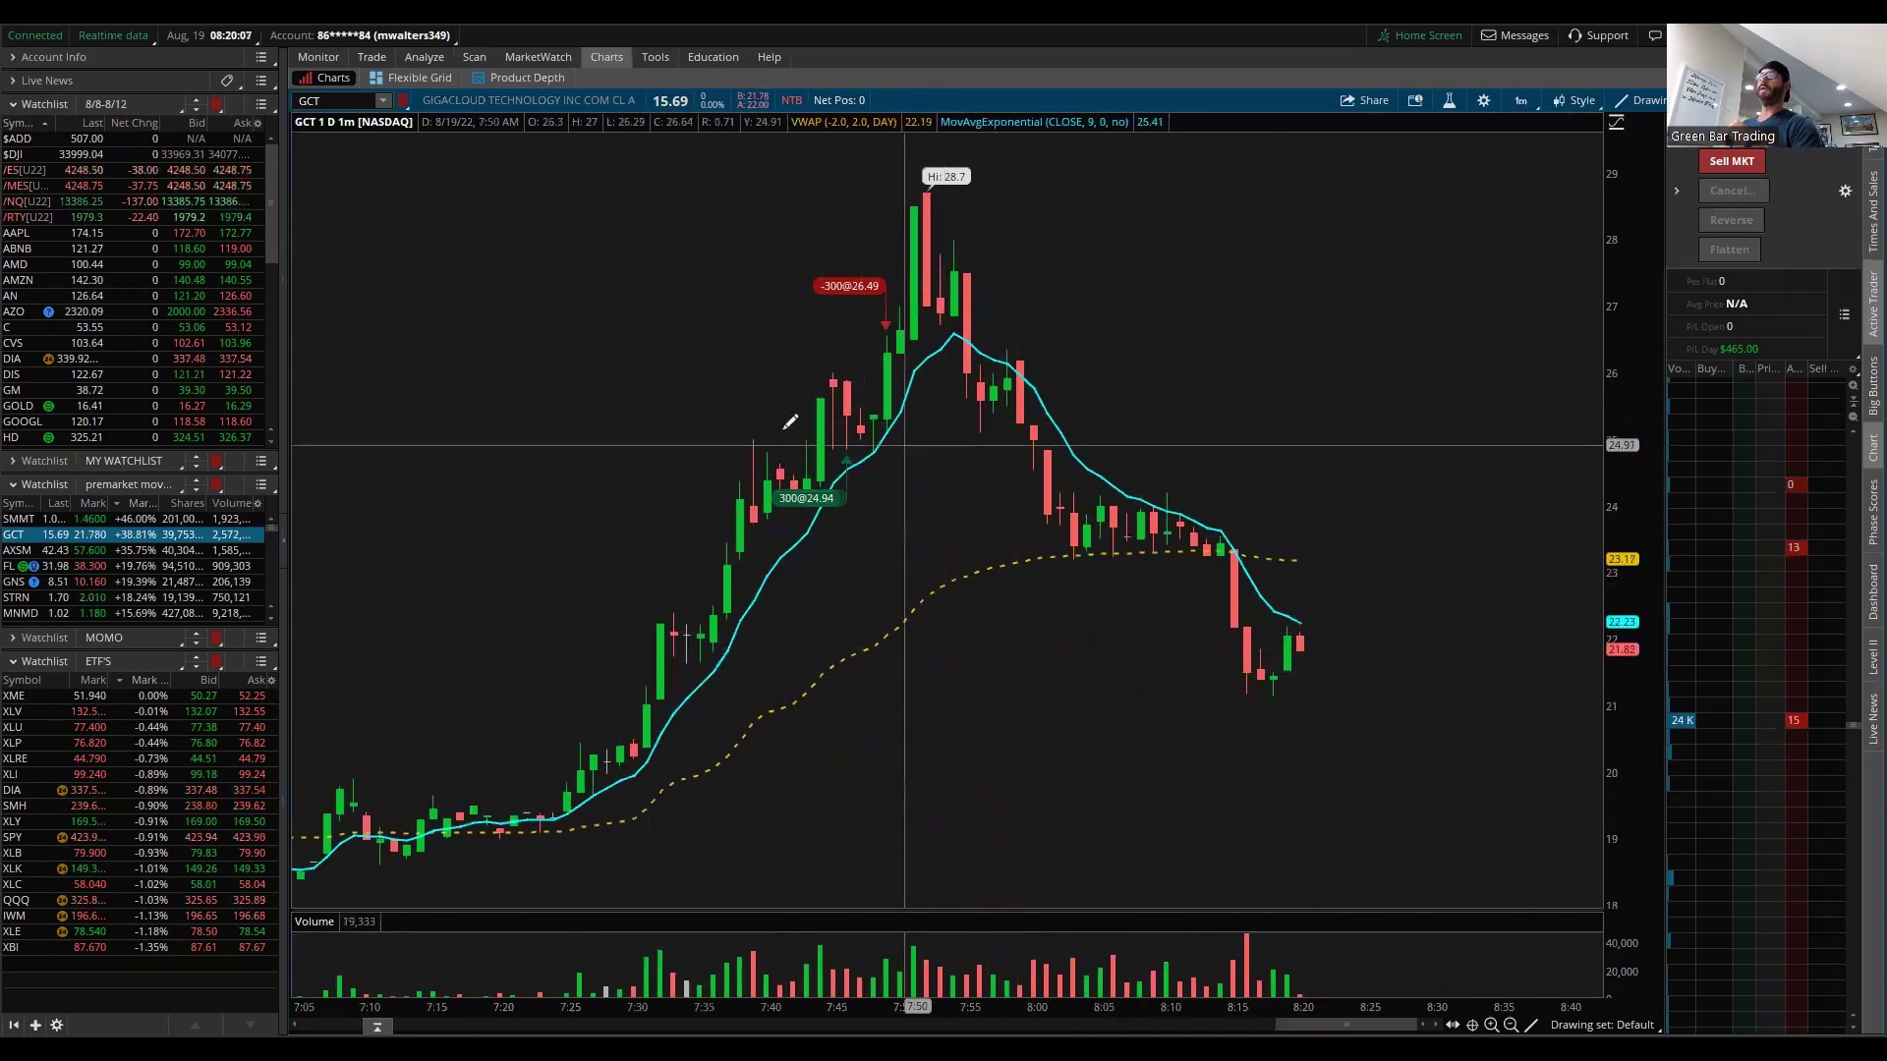
{"action": "left_click", "coordinate": [372, 57]}
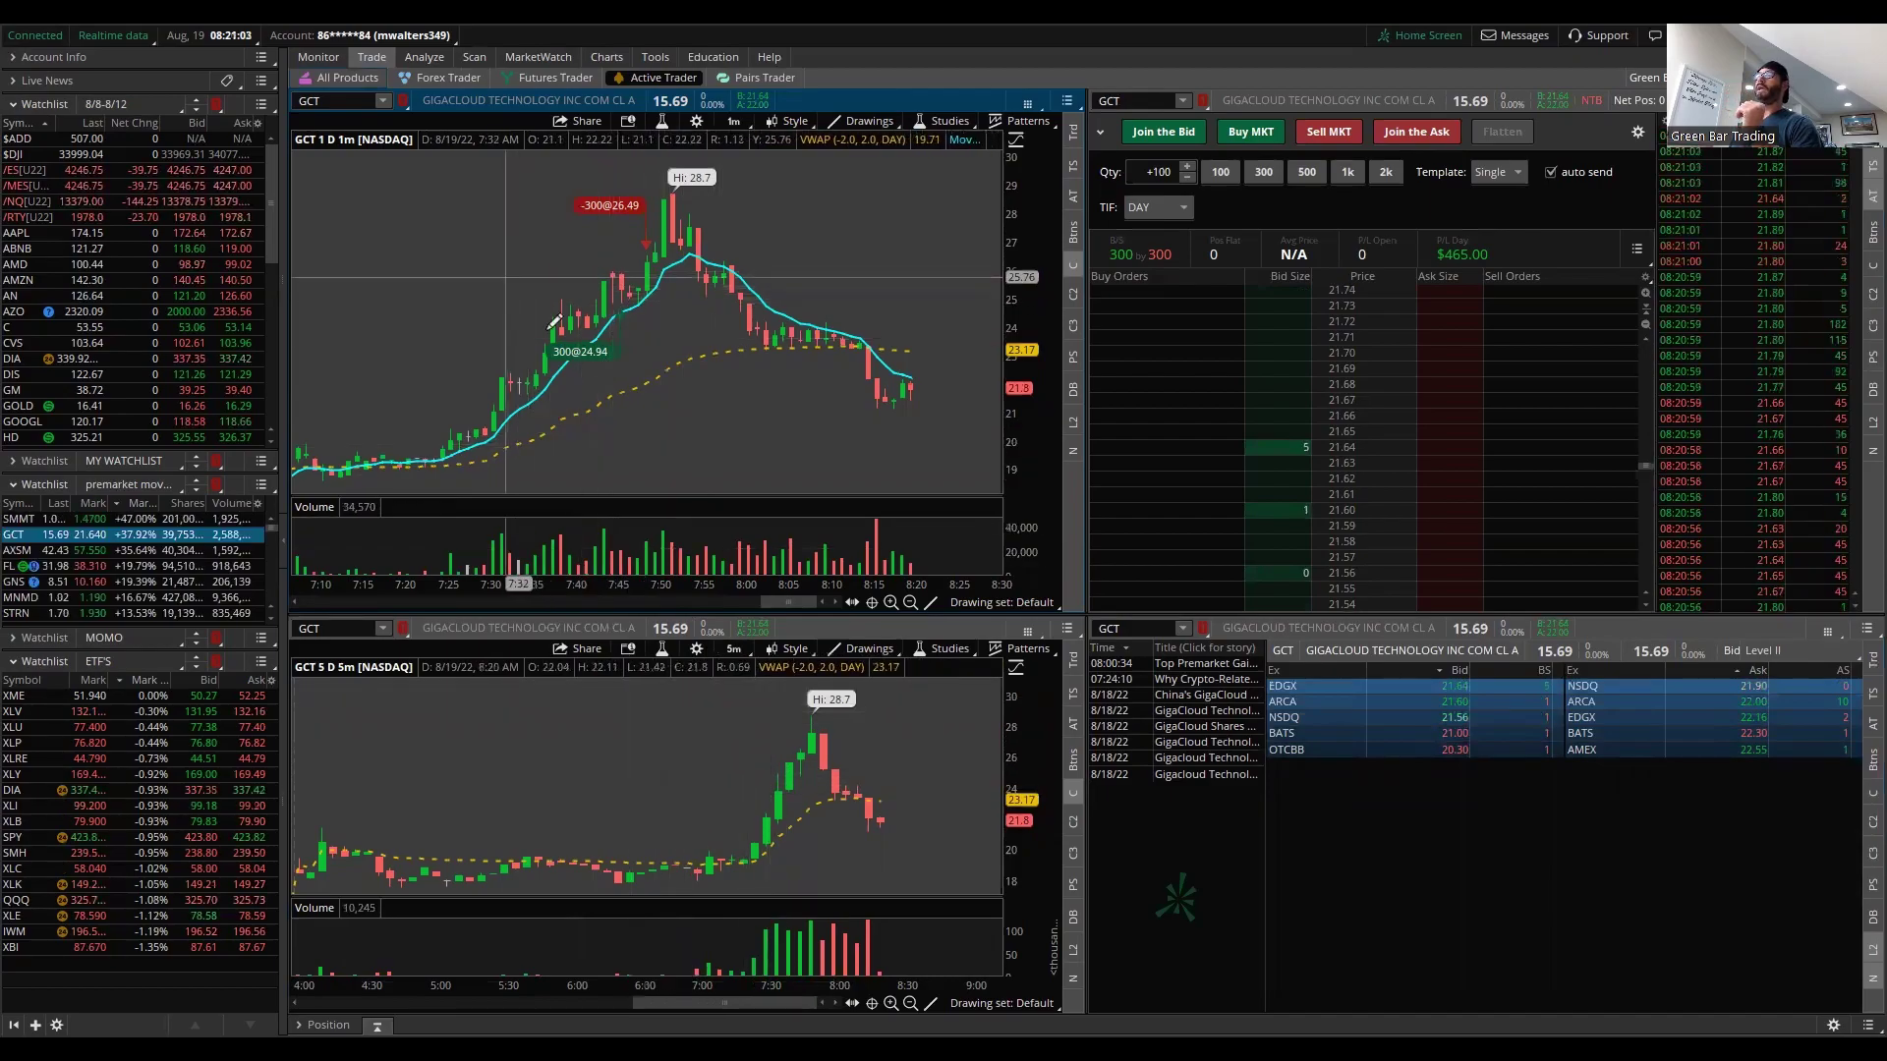
- Draw a flat trendline near 24.93 from 7:38 to 7:52 with width 2
{"action": "left_click", "coordinate": [488, 294]}
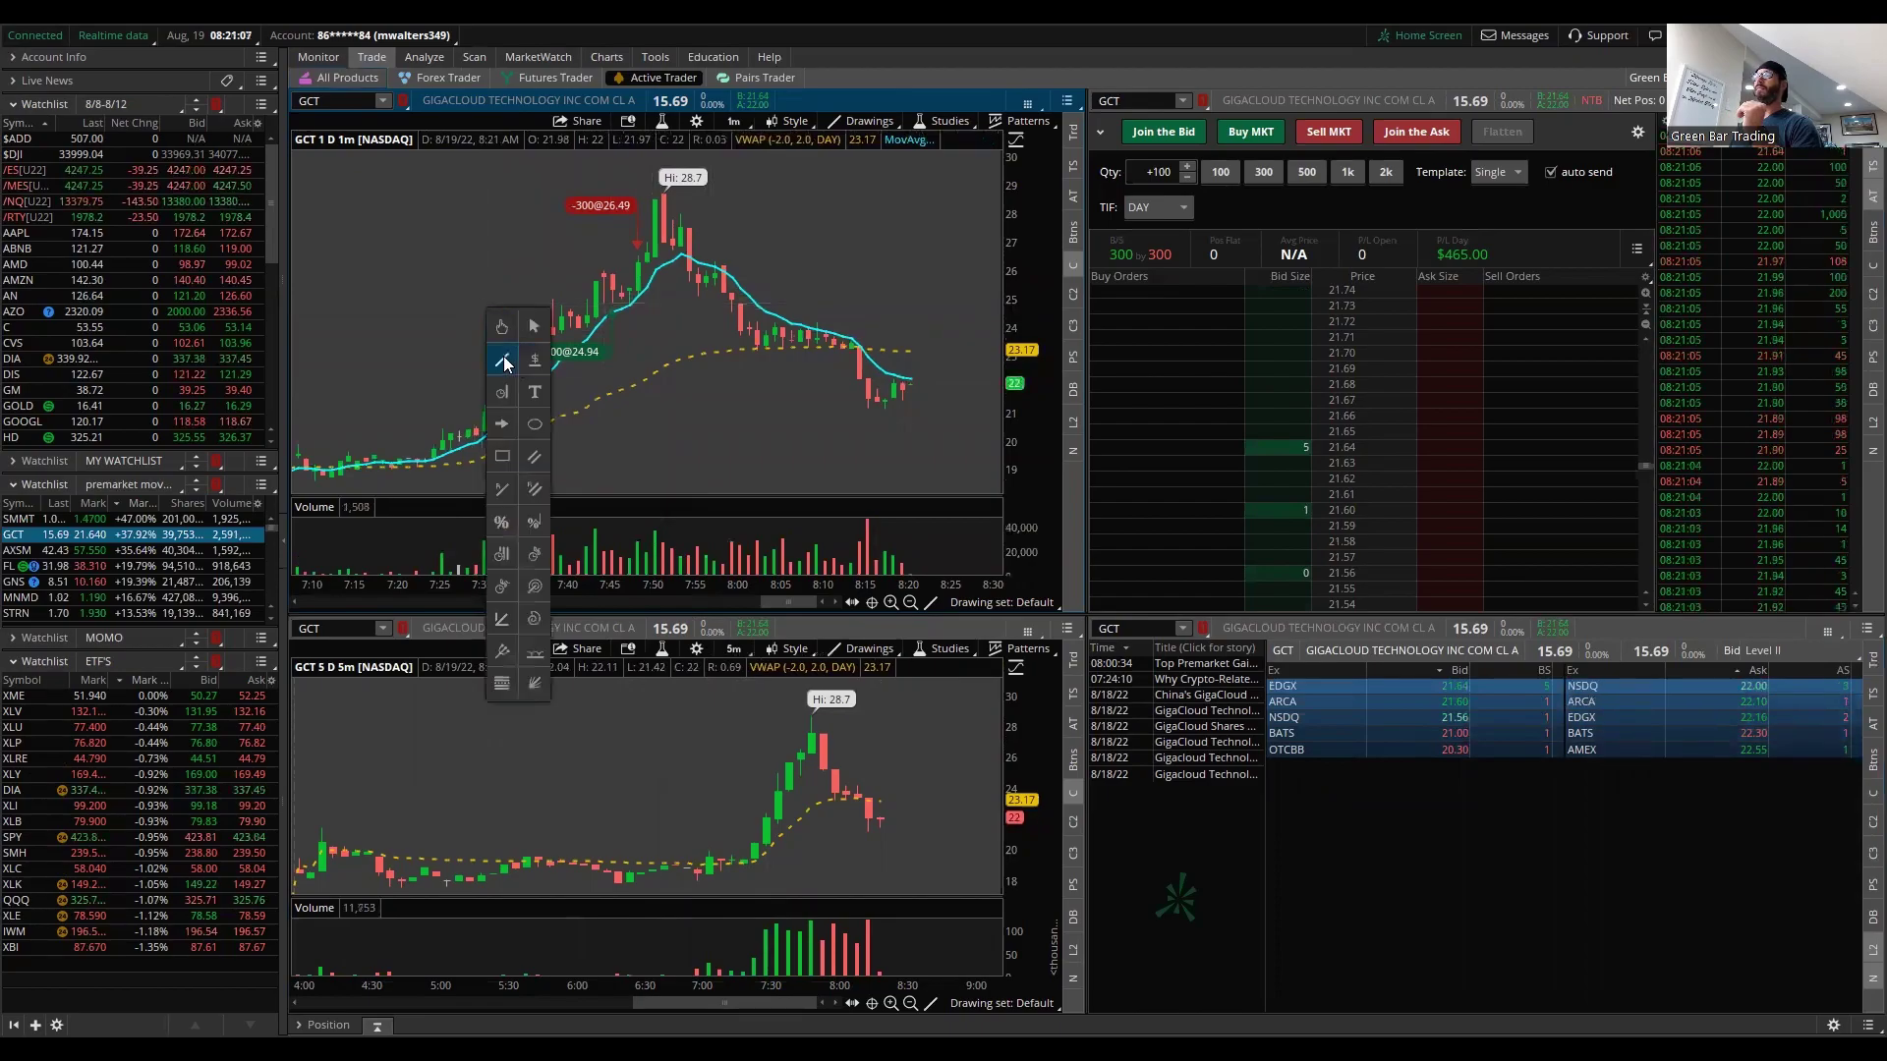
{"action": "left_click", "coordinate": [504, 361]}
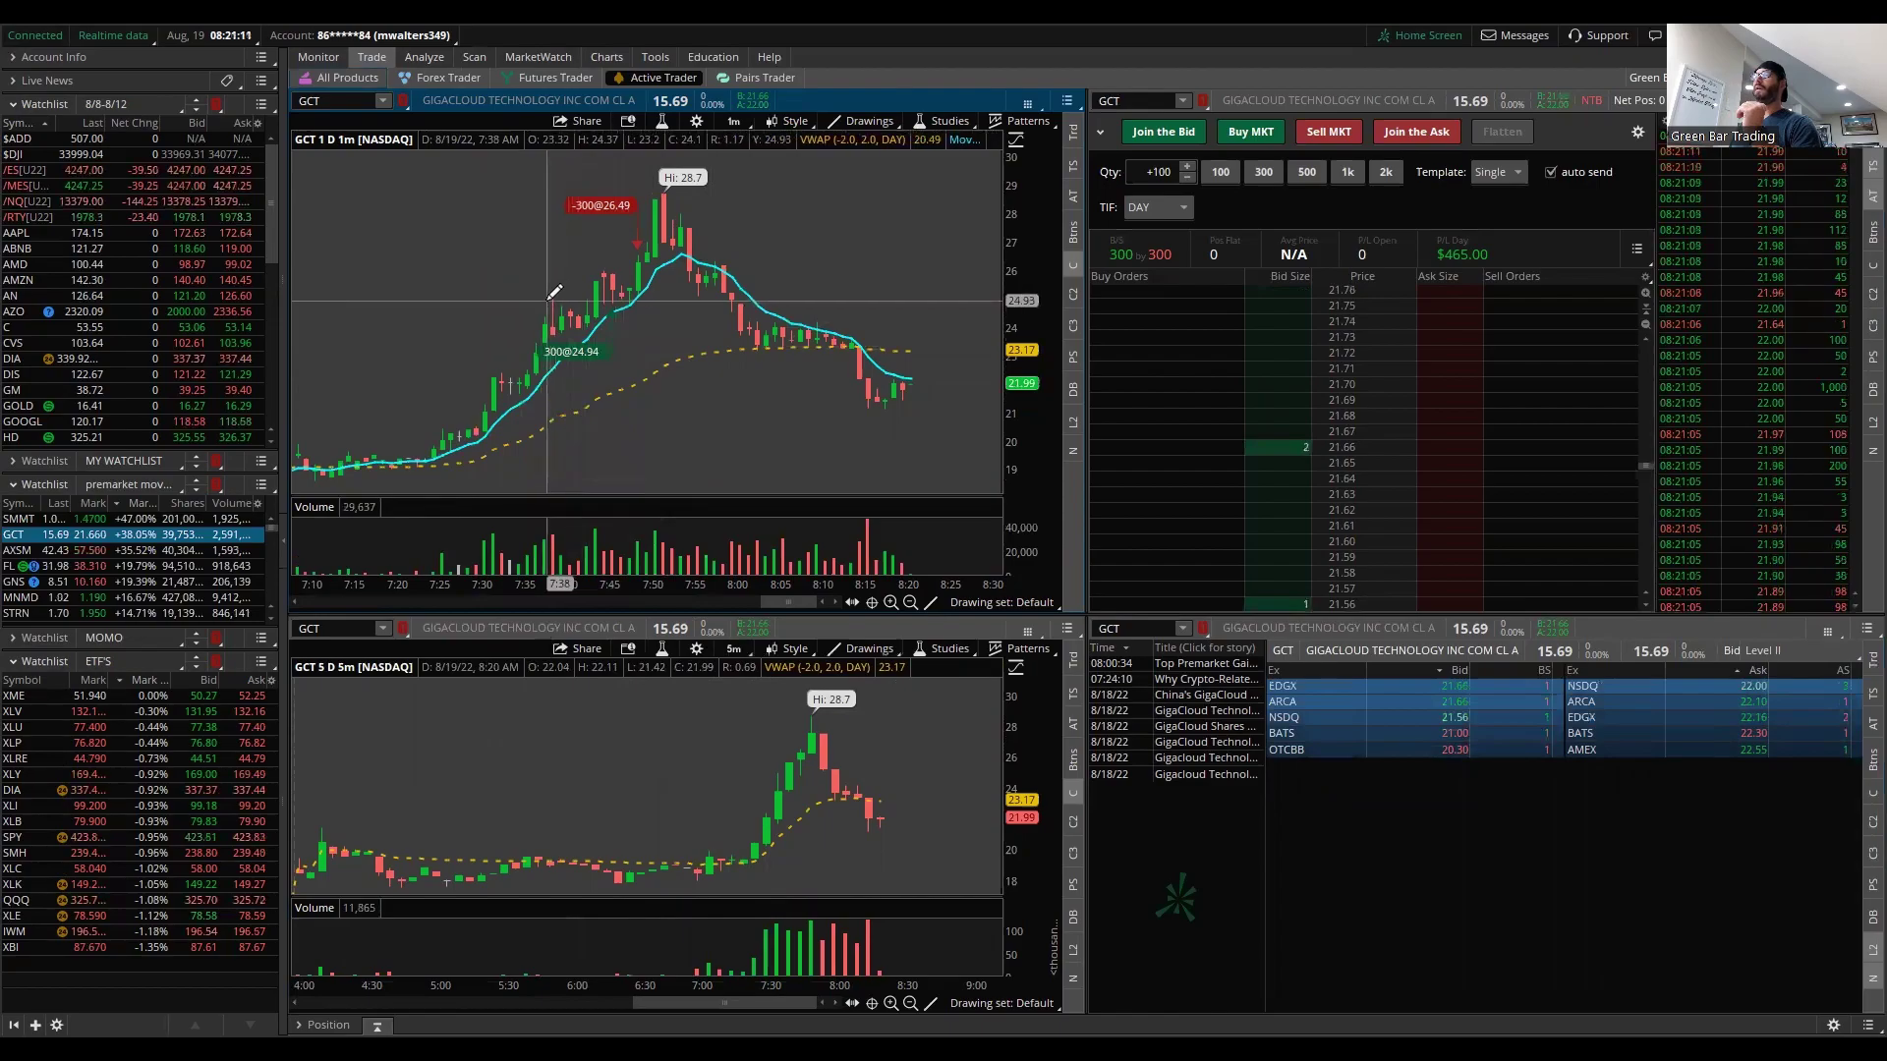
{"action": "left_click_drag", "start_coordinate": [547, 301], "coordinate": [665, 301]}
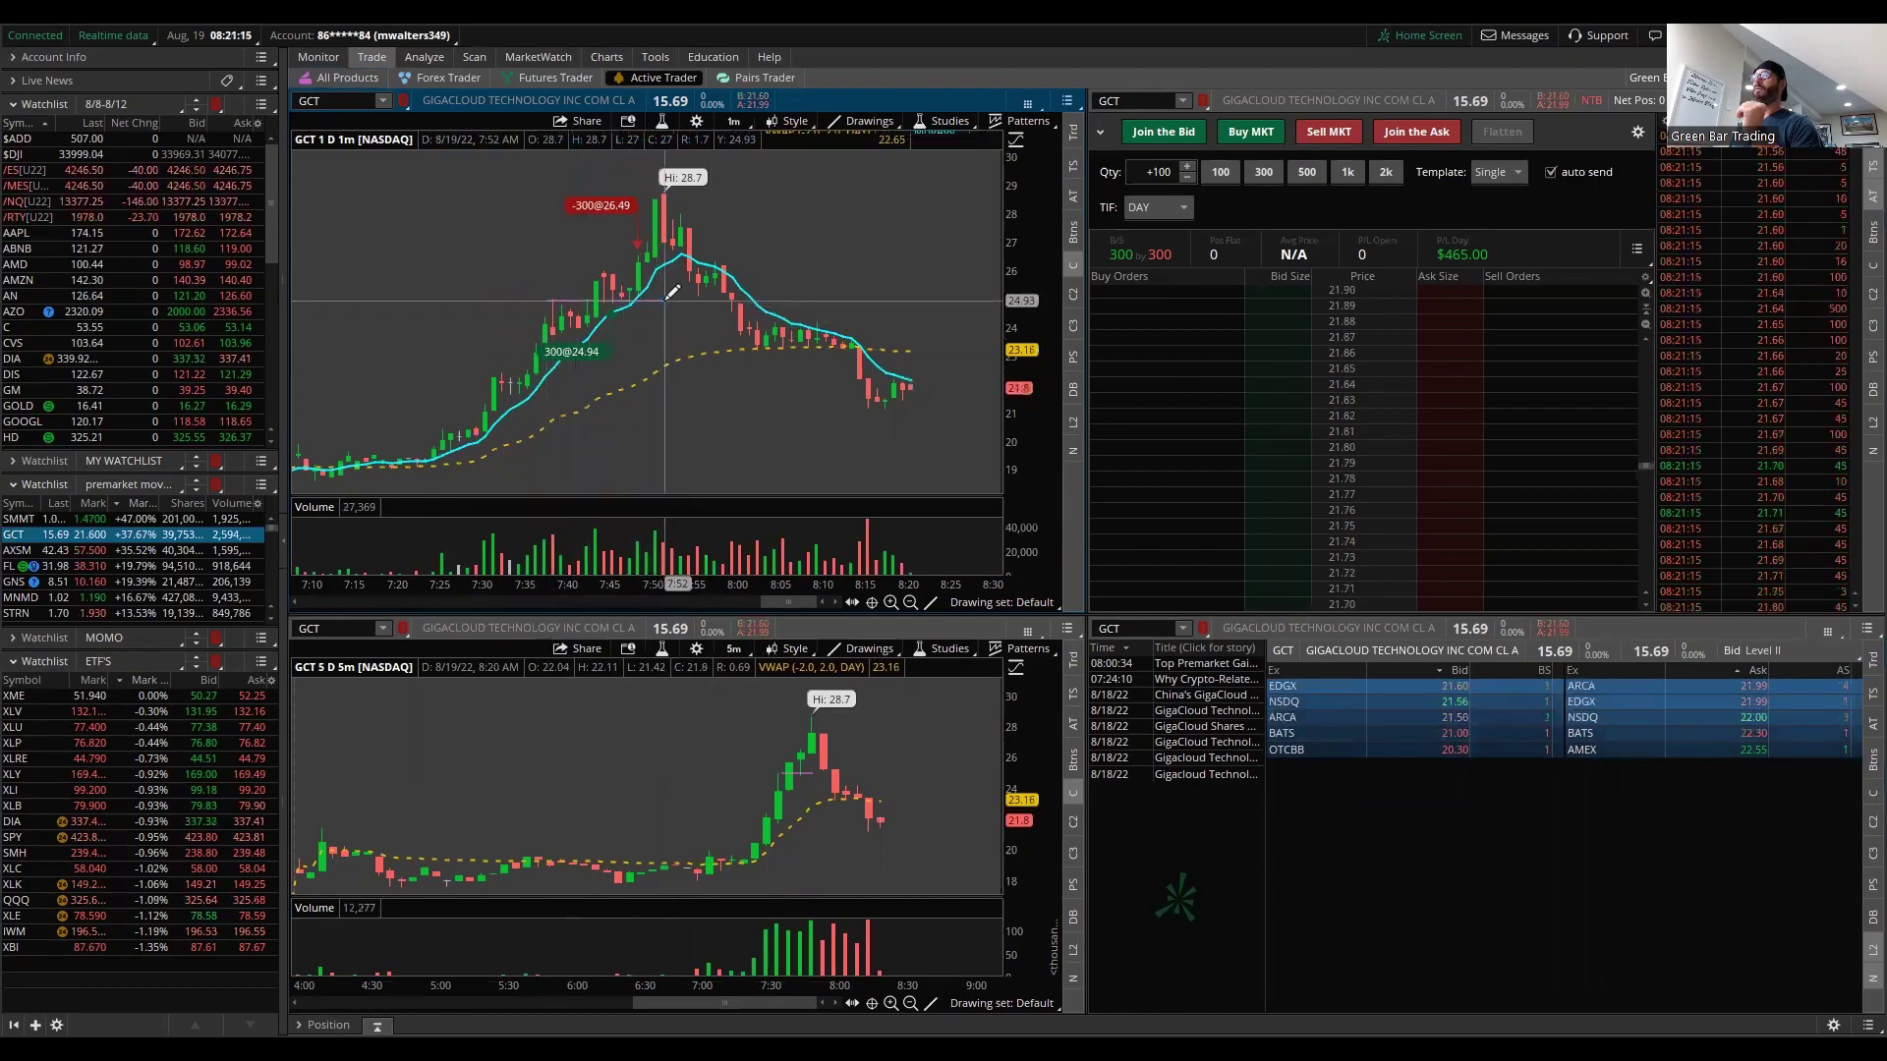
{"action": "right_click", "coordinate": [581, 295]}
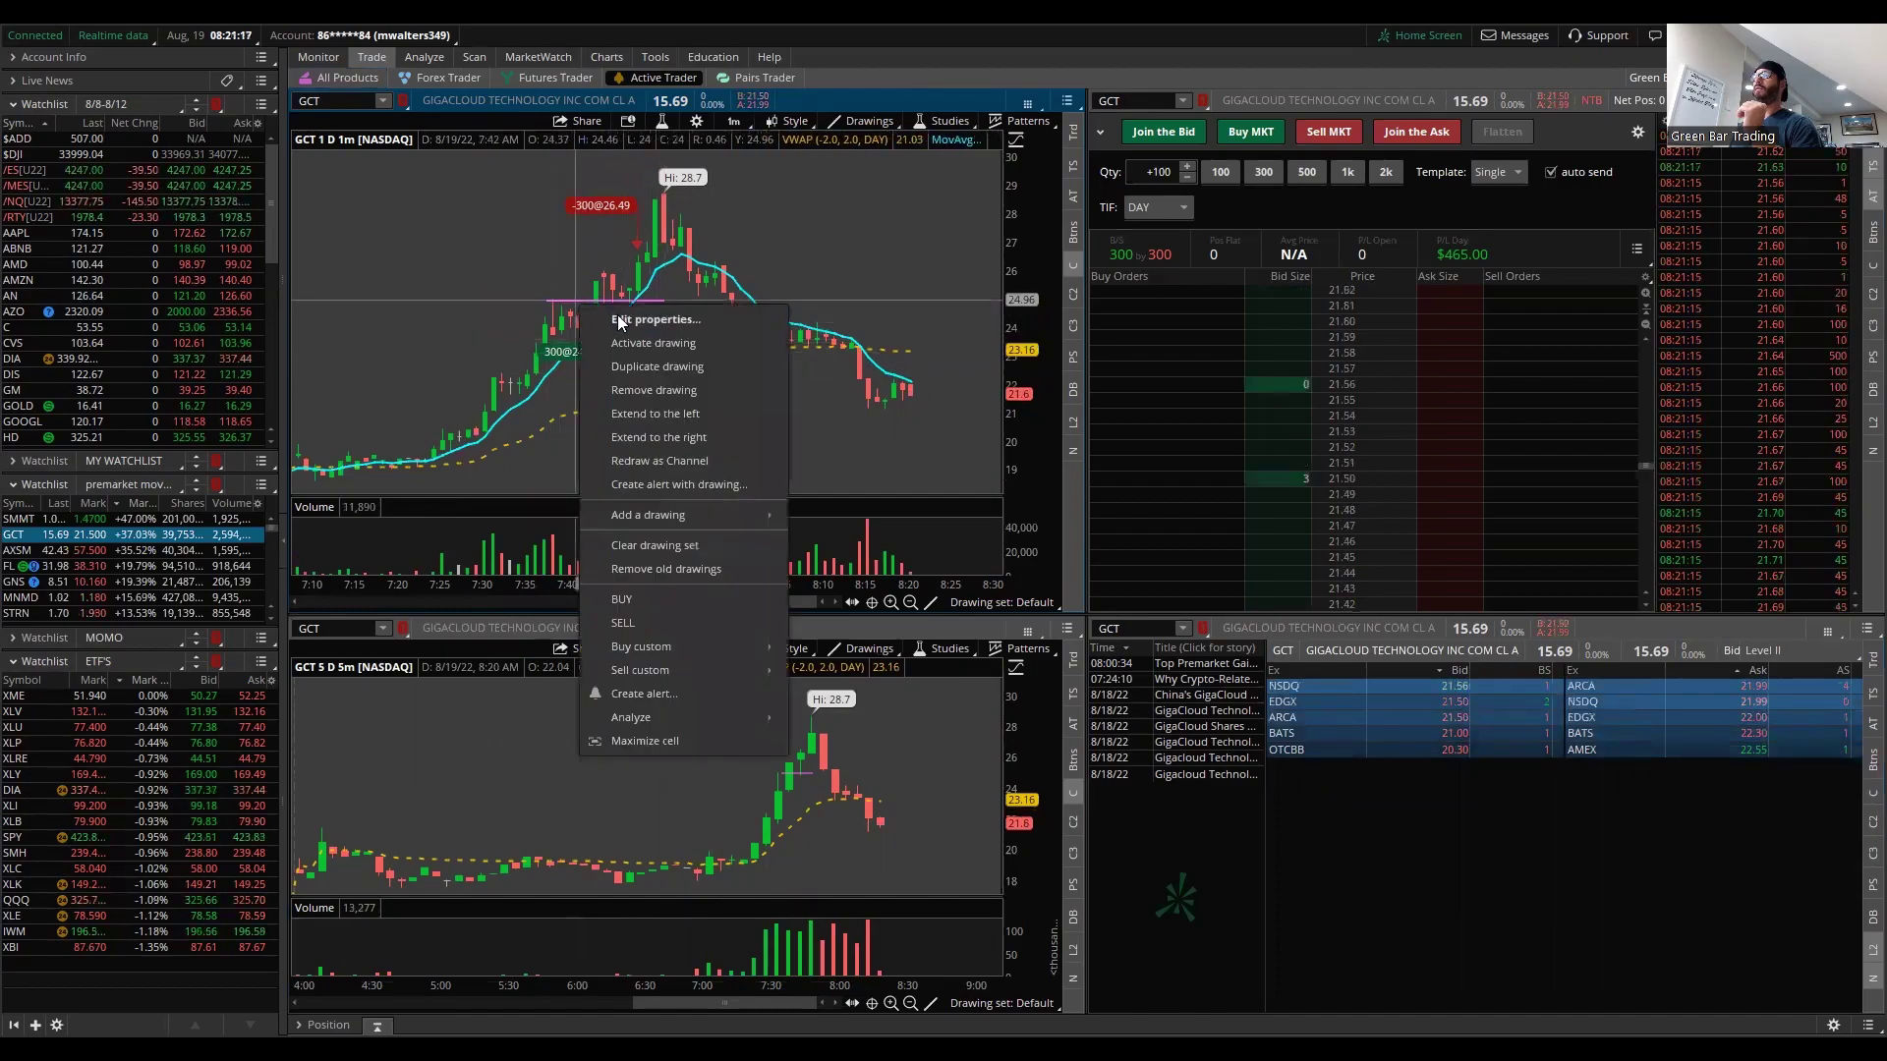
{"action": "left_click", "coordinate": [629, 318]}
{"action": "left_click", "coordinate": [1090, 682]}
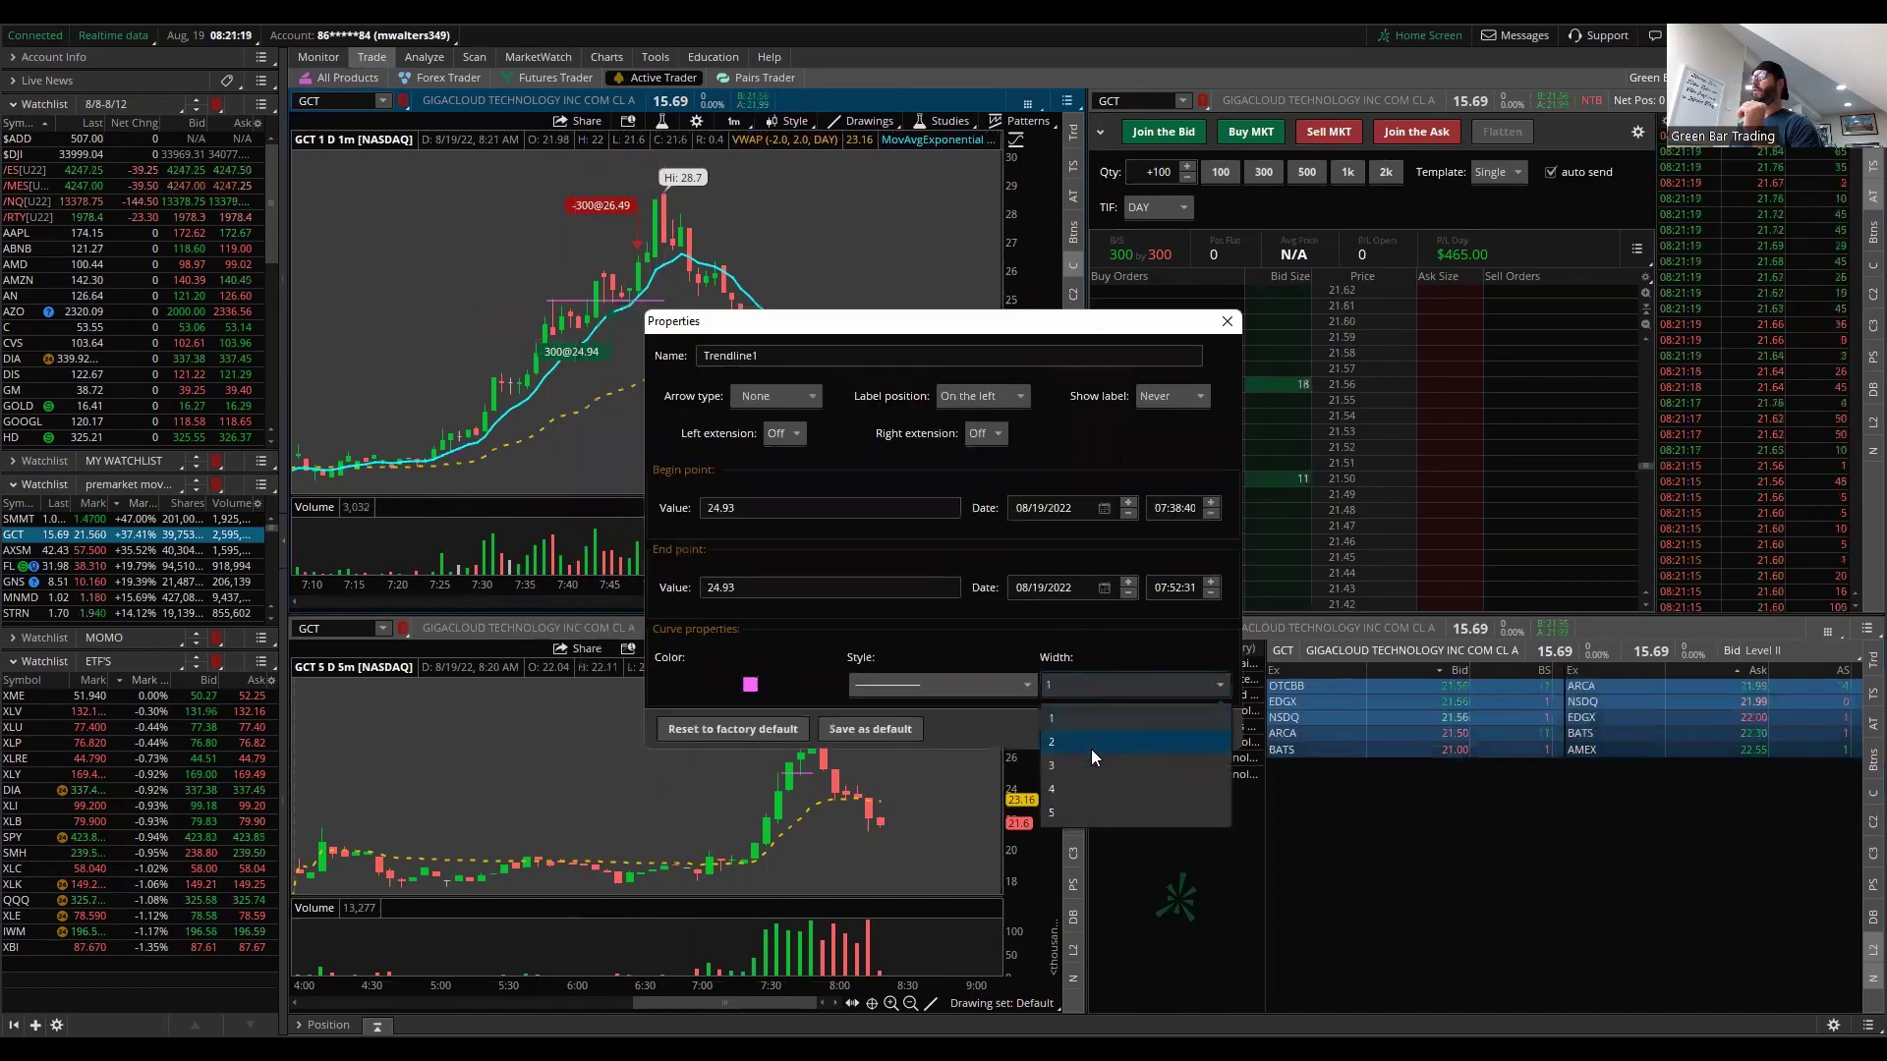
{"action": "left_click", "coordinate": [1091, 743]}
{"action": "left_click", "coordinate": [1140, 728]}
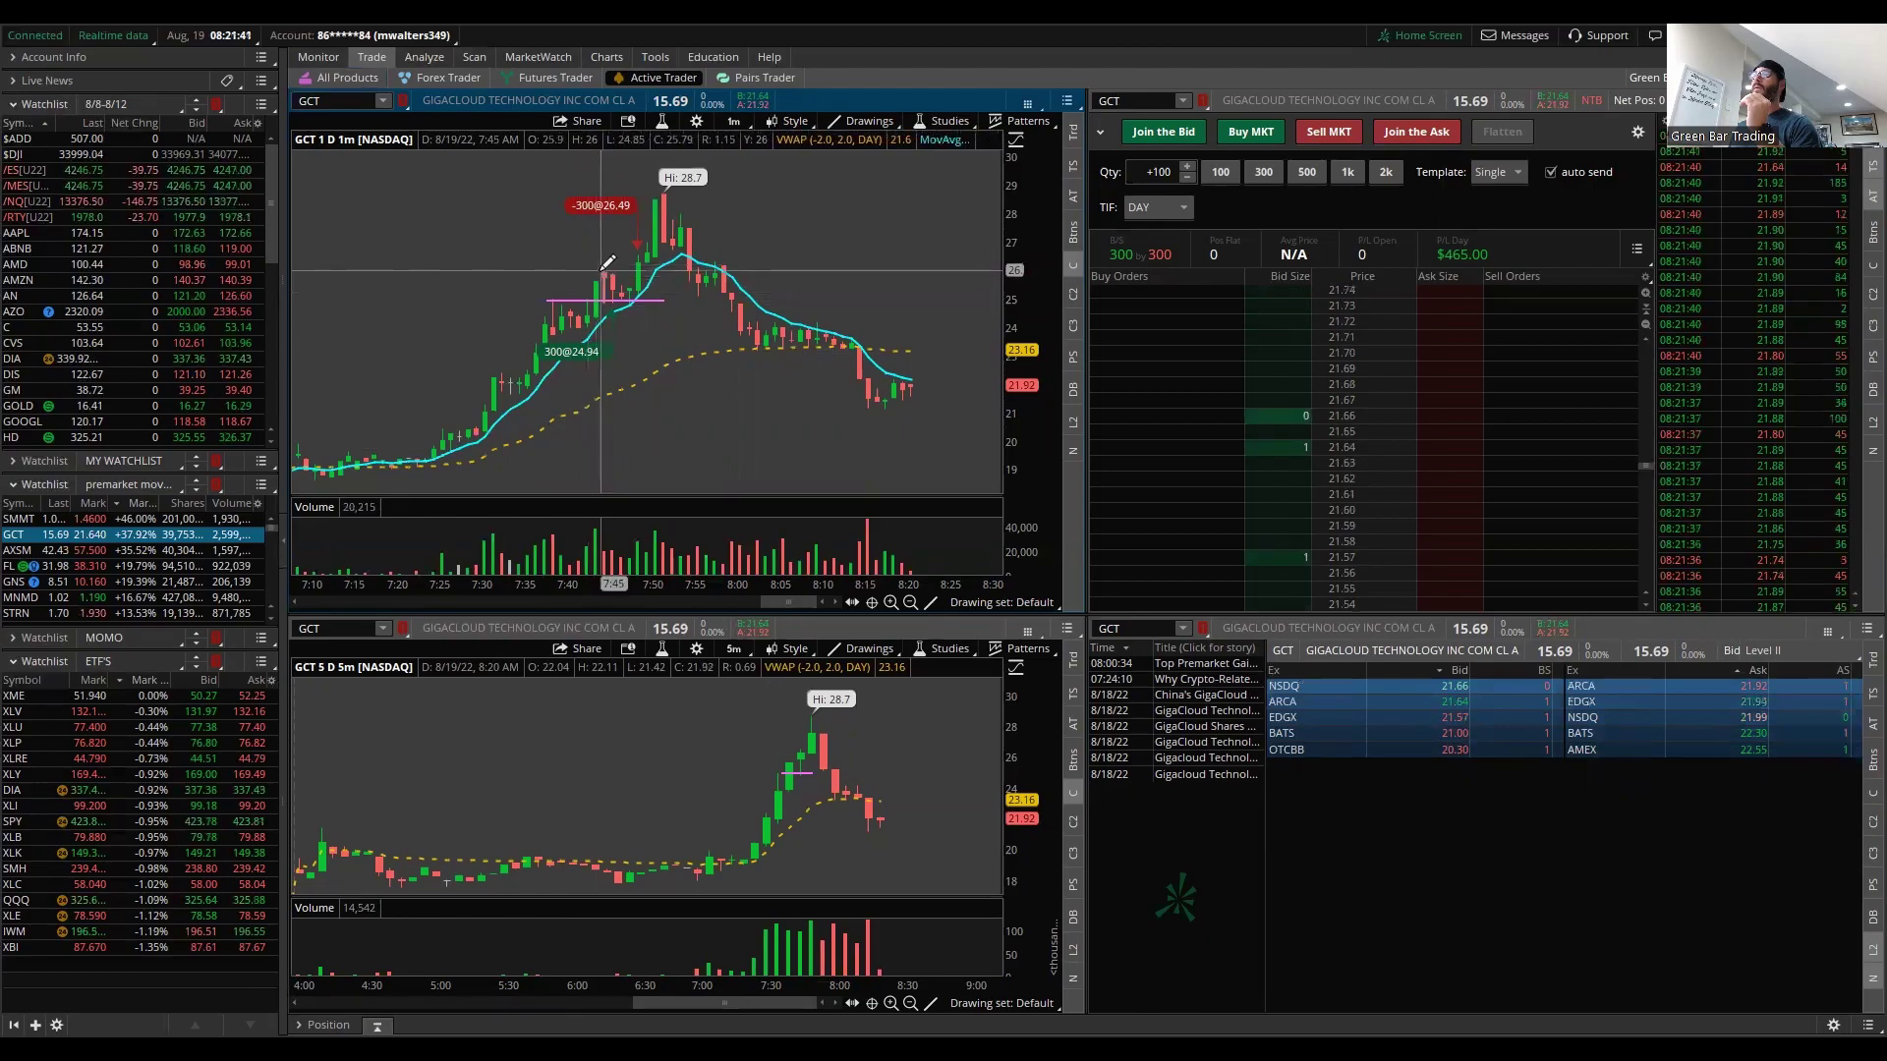
- Draw a second, descending trendline from 26.04 to 24.79 with width 2
{"action": "left_click_drag", "start_coordinate": [603, 268], "coordinate": [657, 299]}
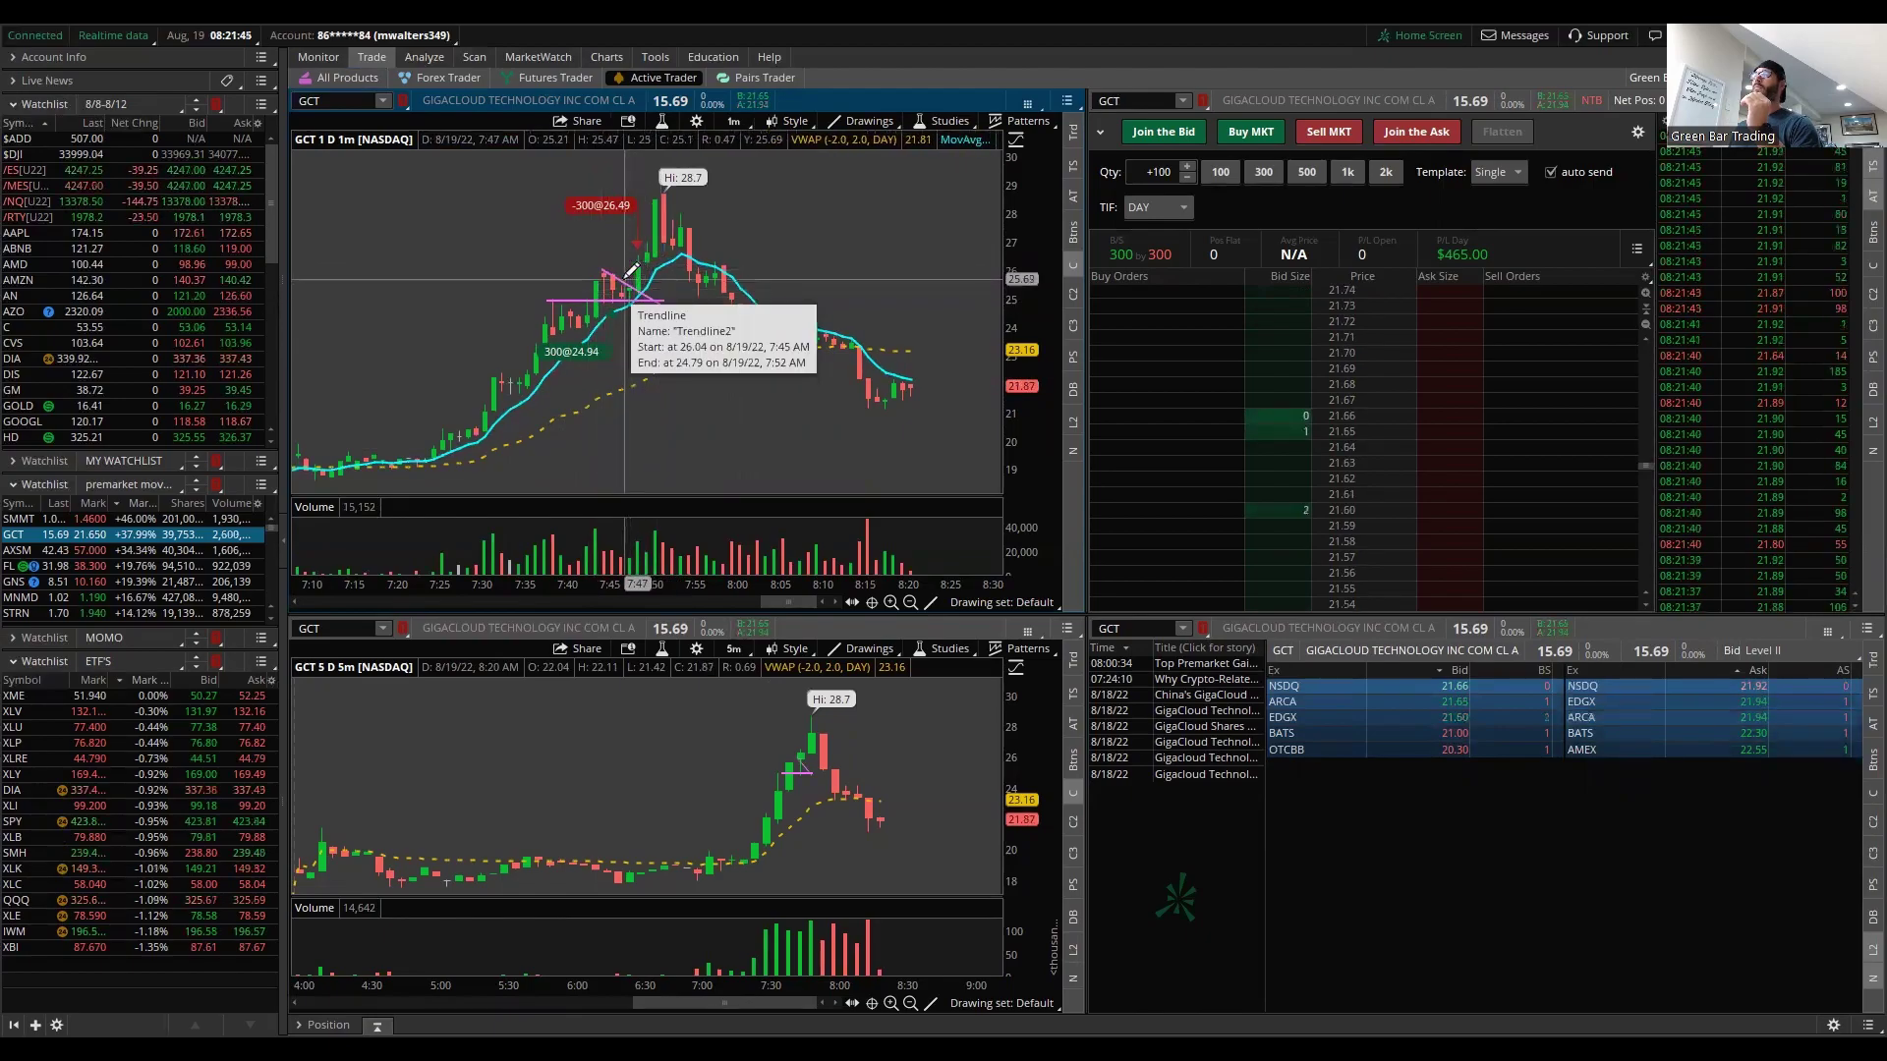
{"action": "right_click", "coordinate": [637, 286]}
{"action": "key", "text": "Return"}
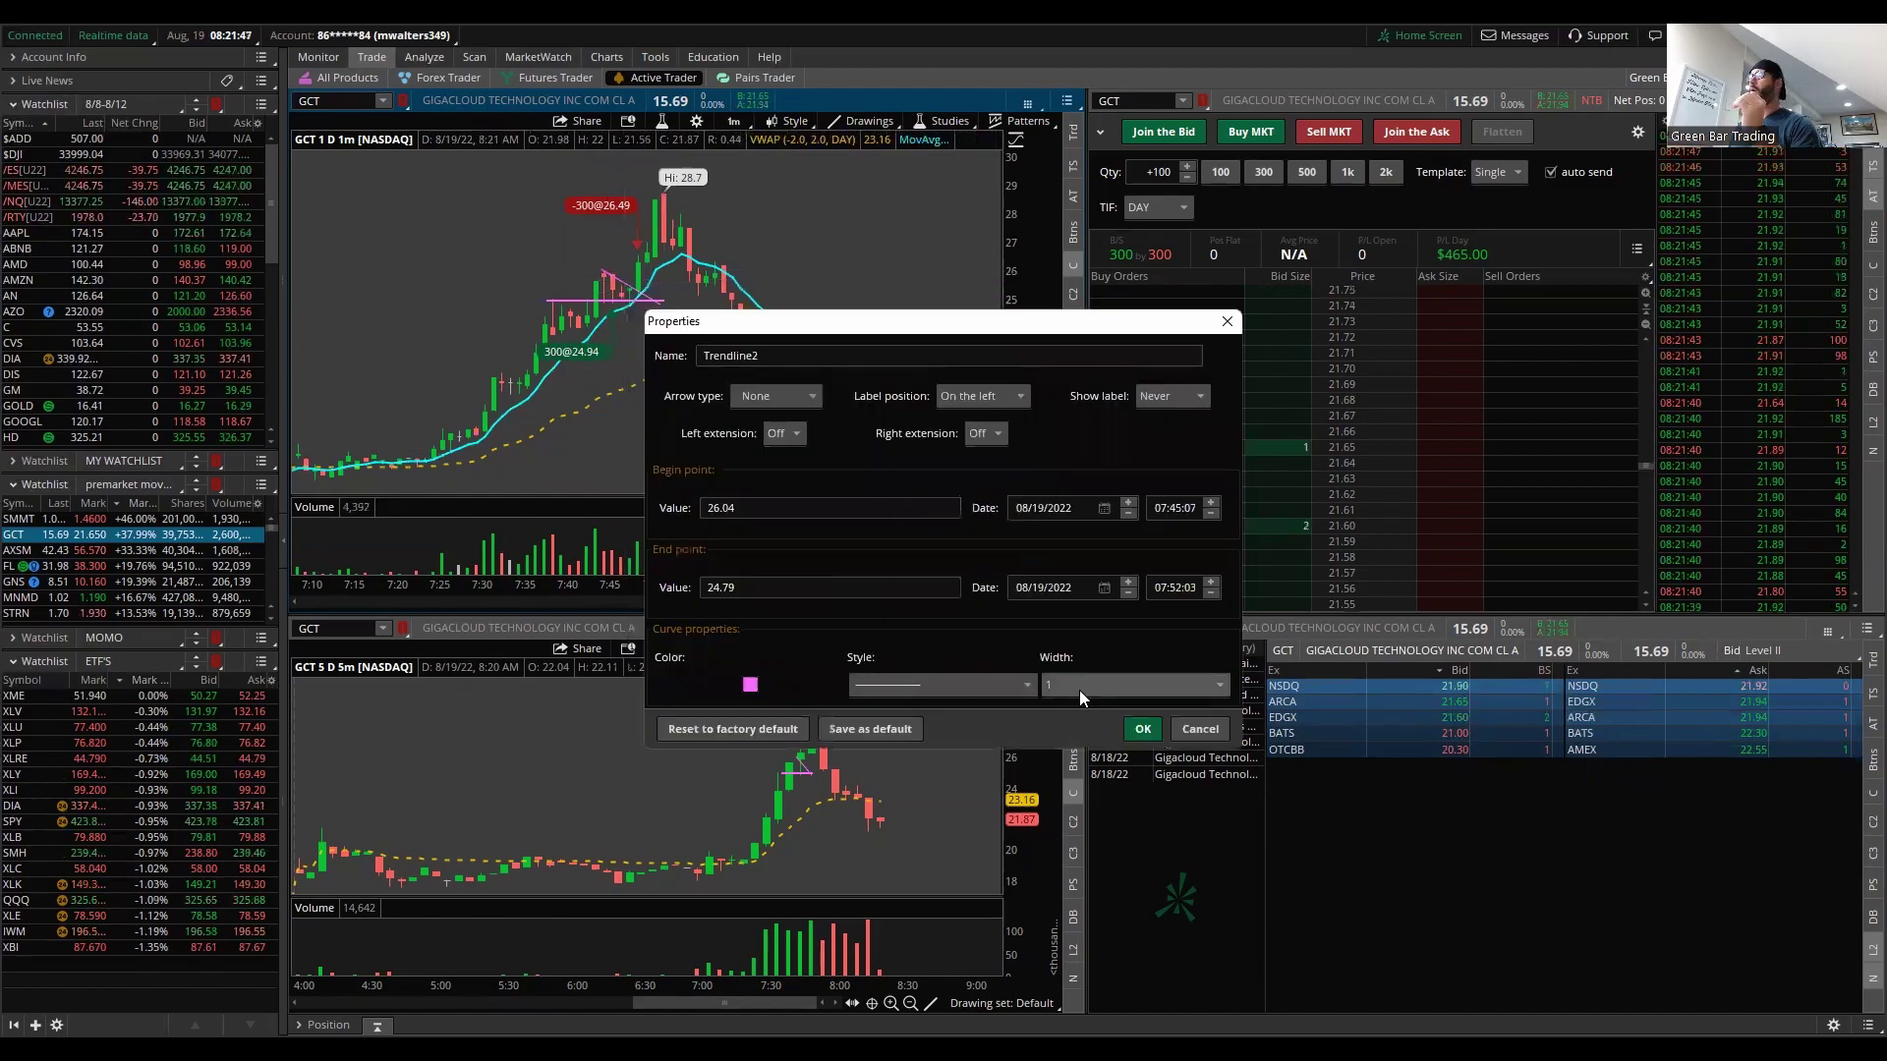
{"action": "left_click", "coordinate": [1081, 688]}
{"action": "left_click", "coordinate": [1073, 735]}
{"action": "left_click", "coordinate": [1133, 728]}
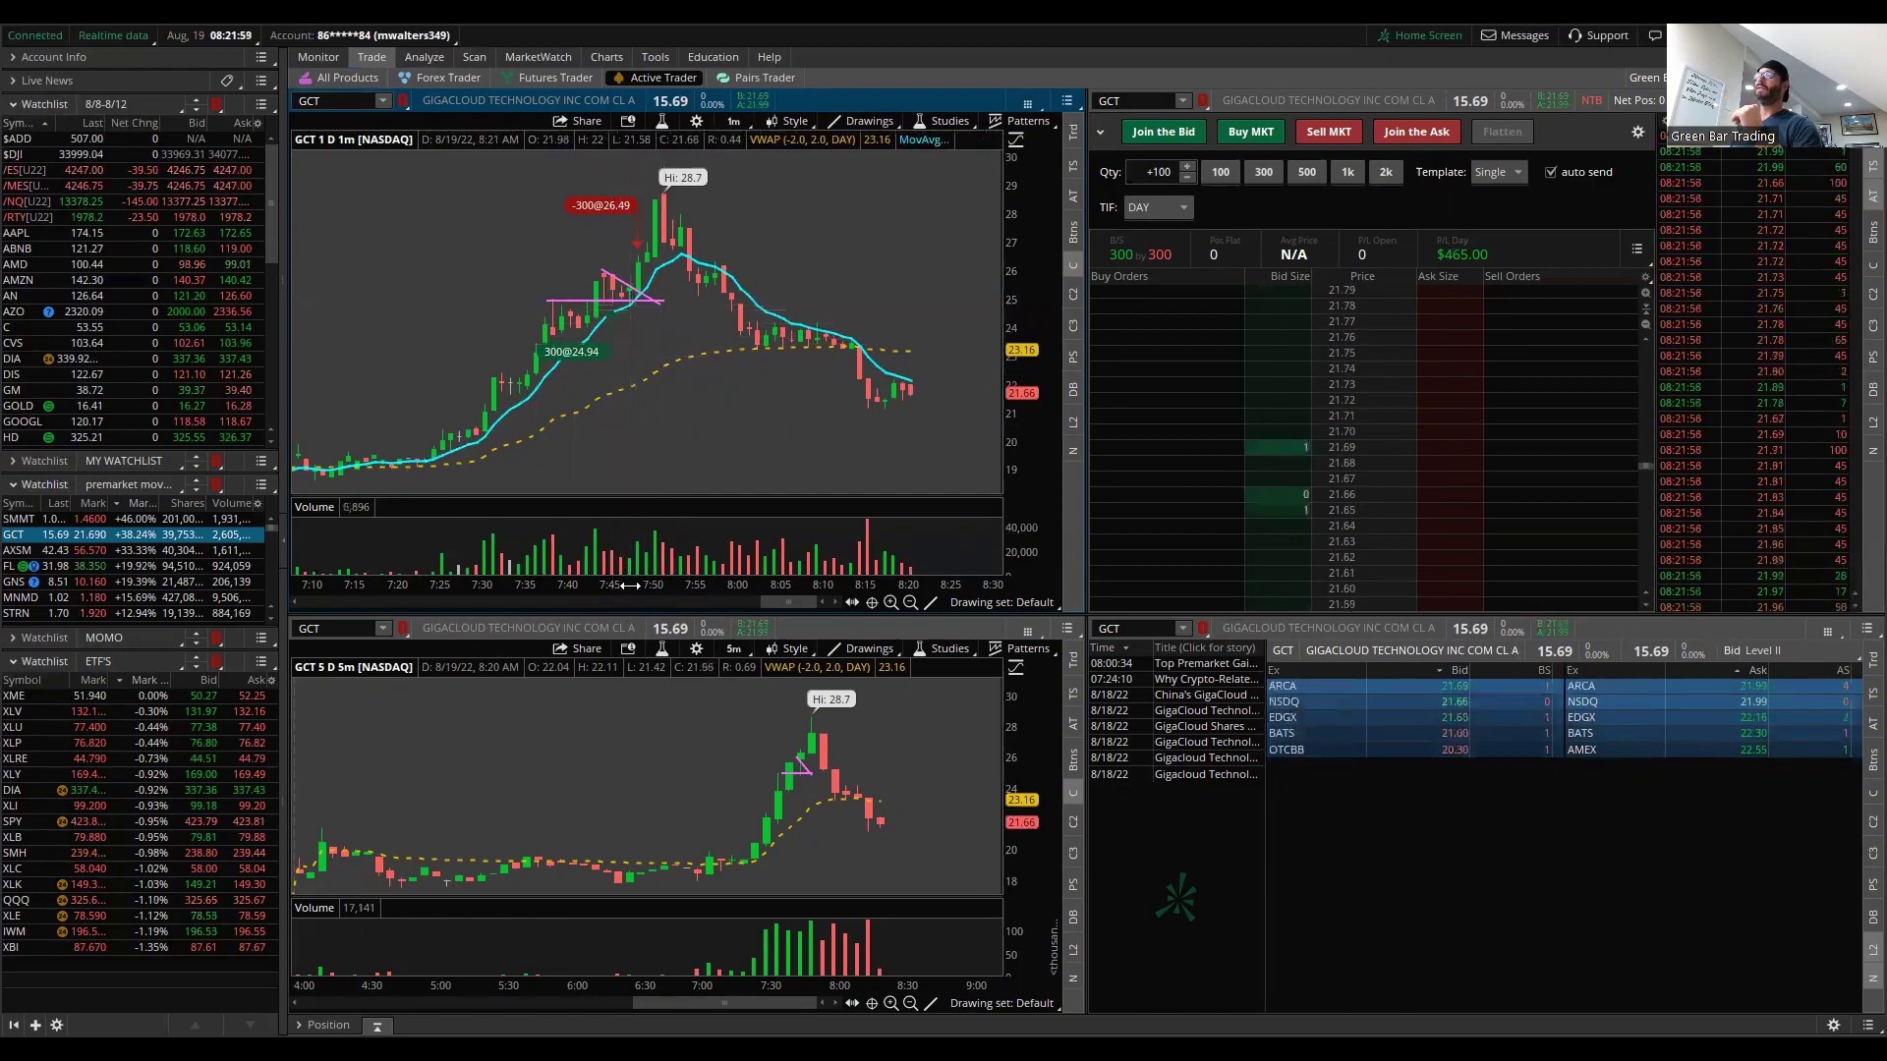
{"action": "scroll", "coordinate": [580, 518], "scroll_direction": "up", "scroll_amount": 2}
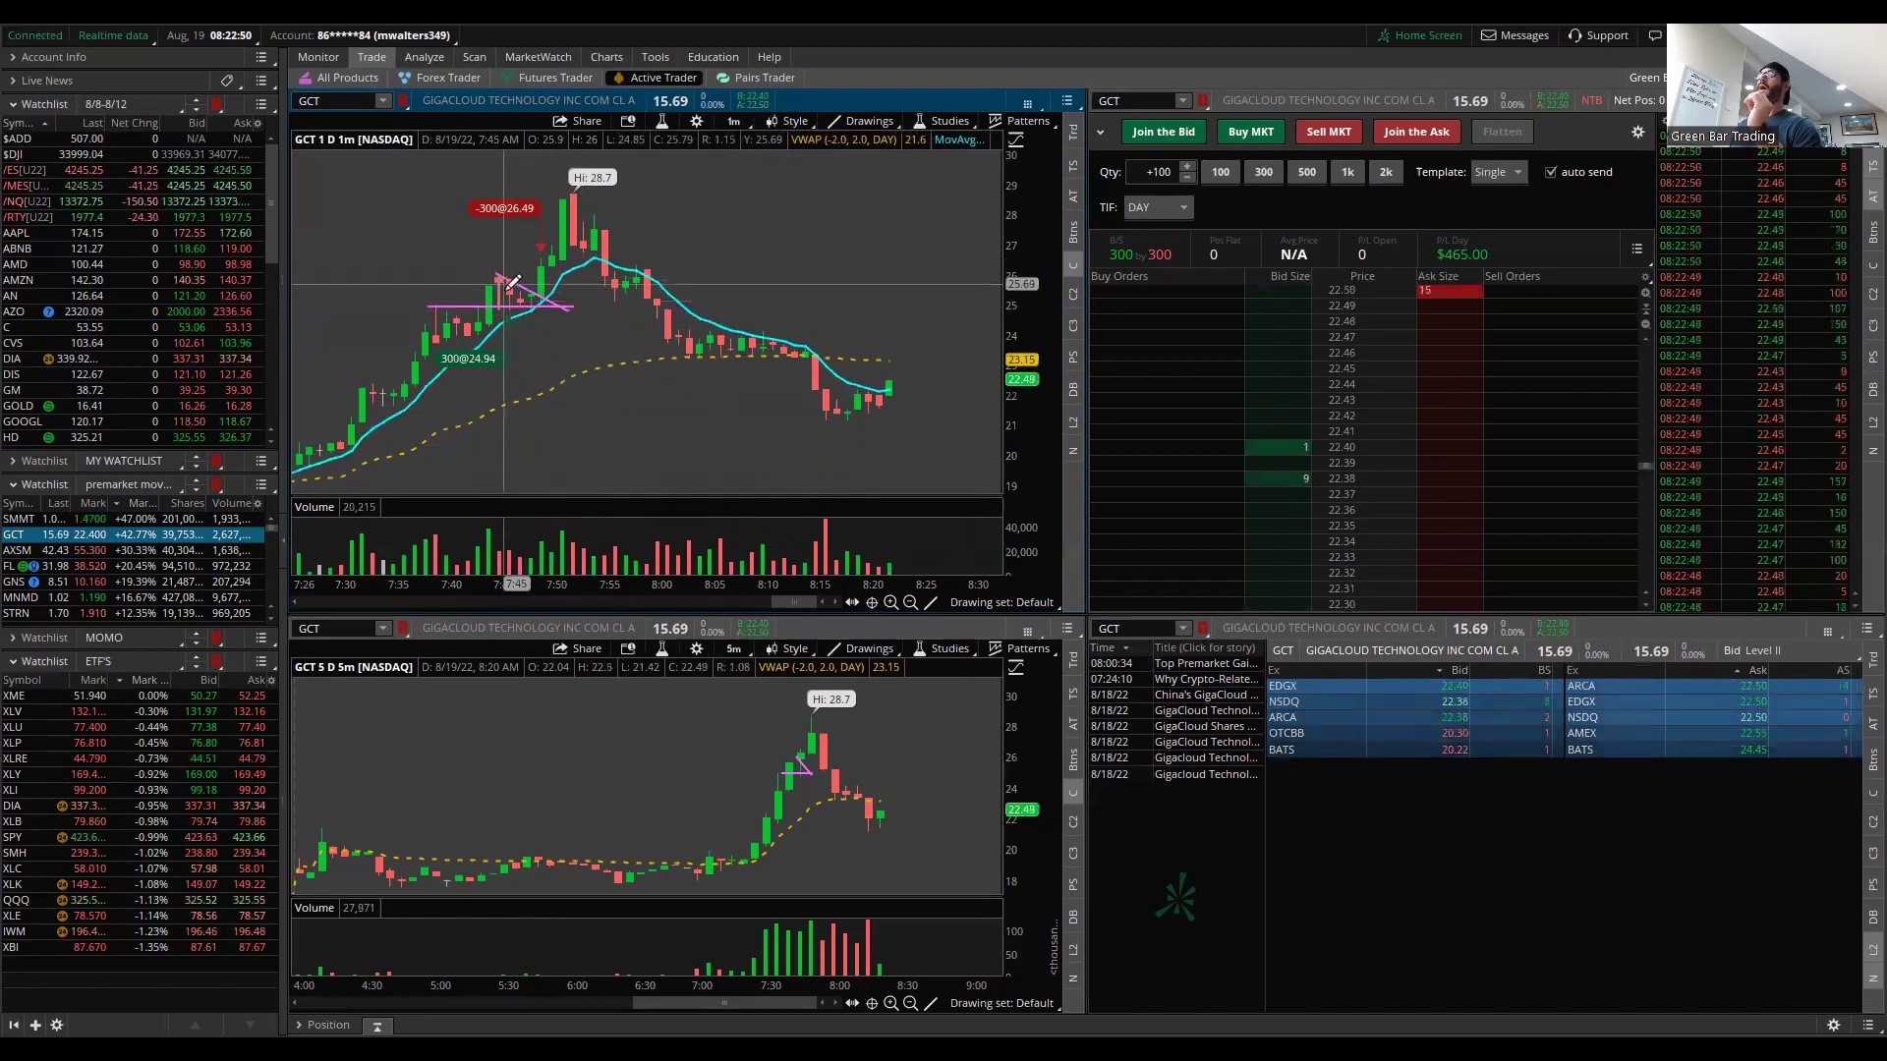
- Place a 100-share GCT buy limit order at 22.34 on the ladder's bid column
{"action": "left_click", "coordinate": [1281, 541]}
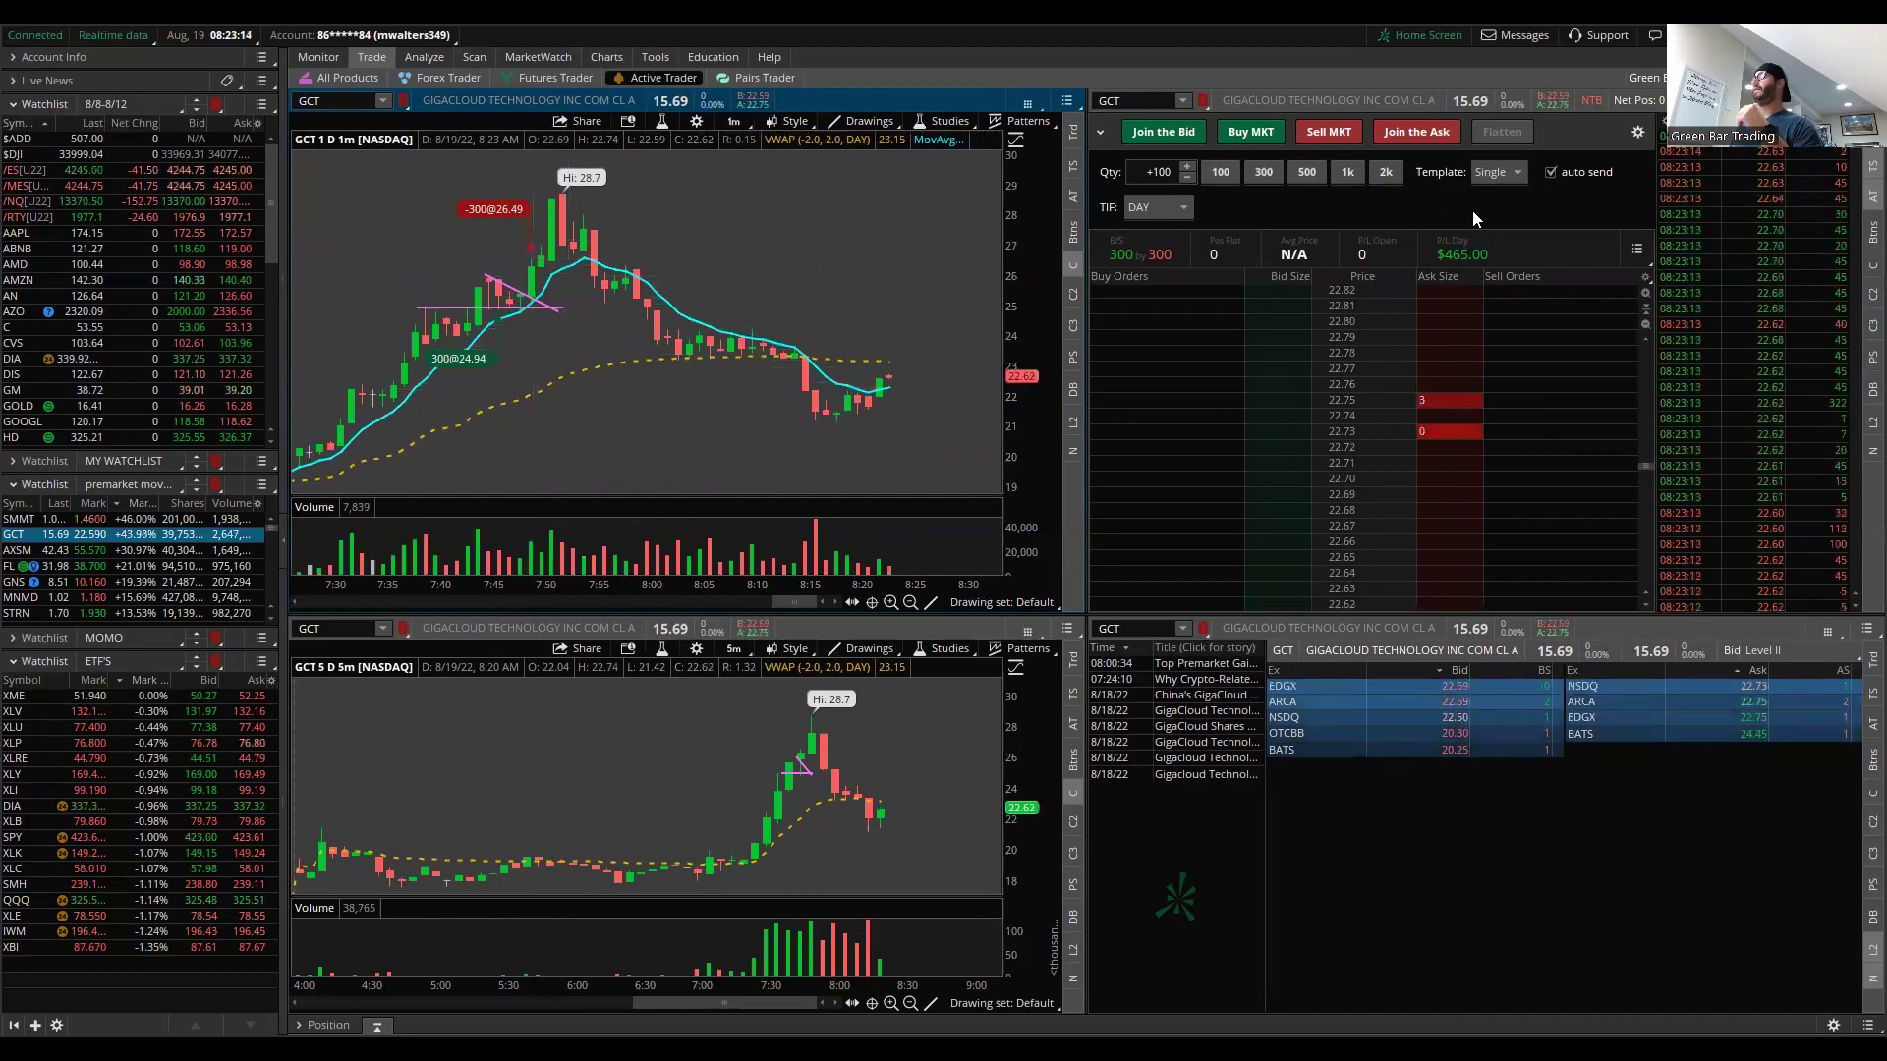
- Send a 100-share GCT sell limit order using Join the Ask
{"action": "left_click", "coordinate": [1425, 133]}
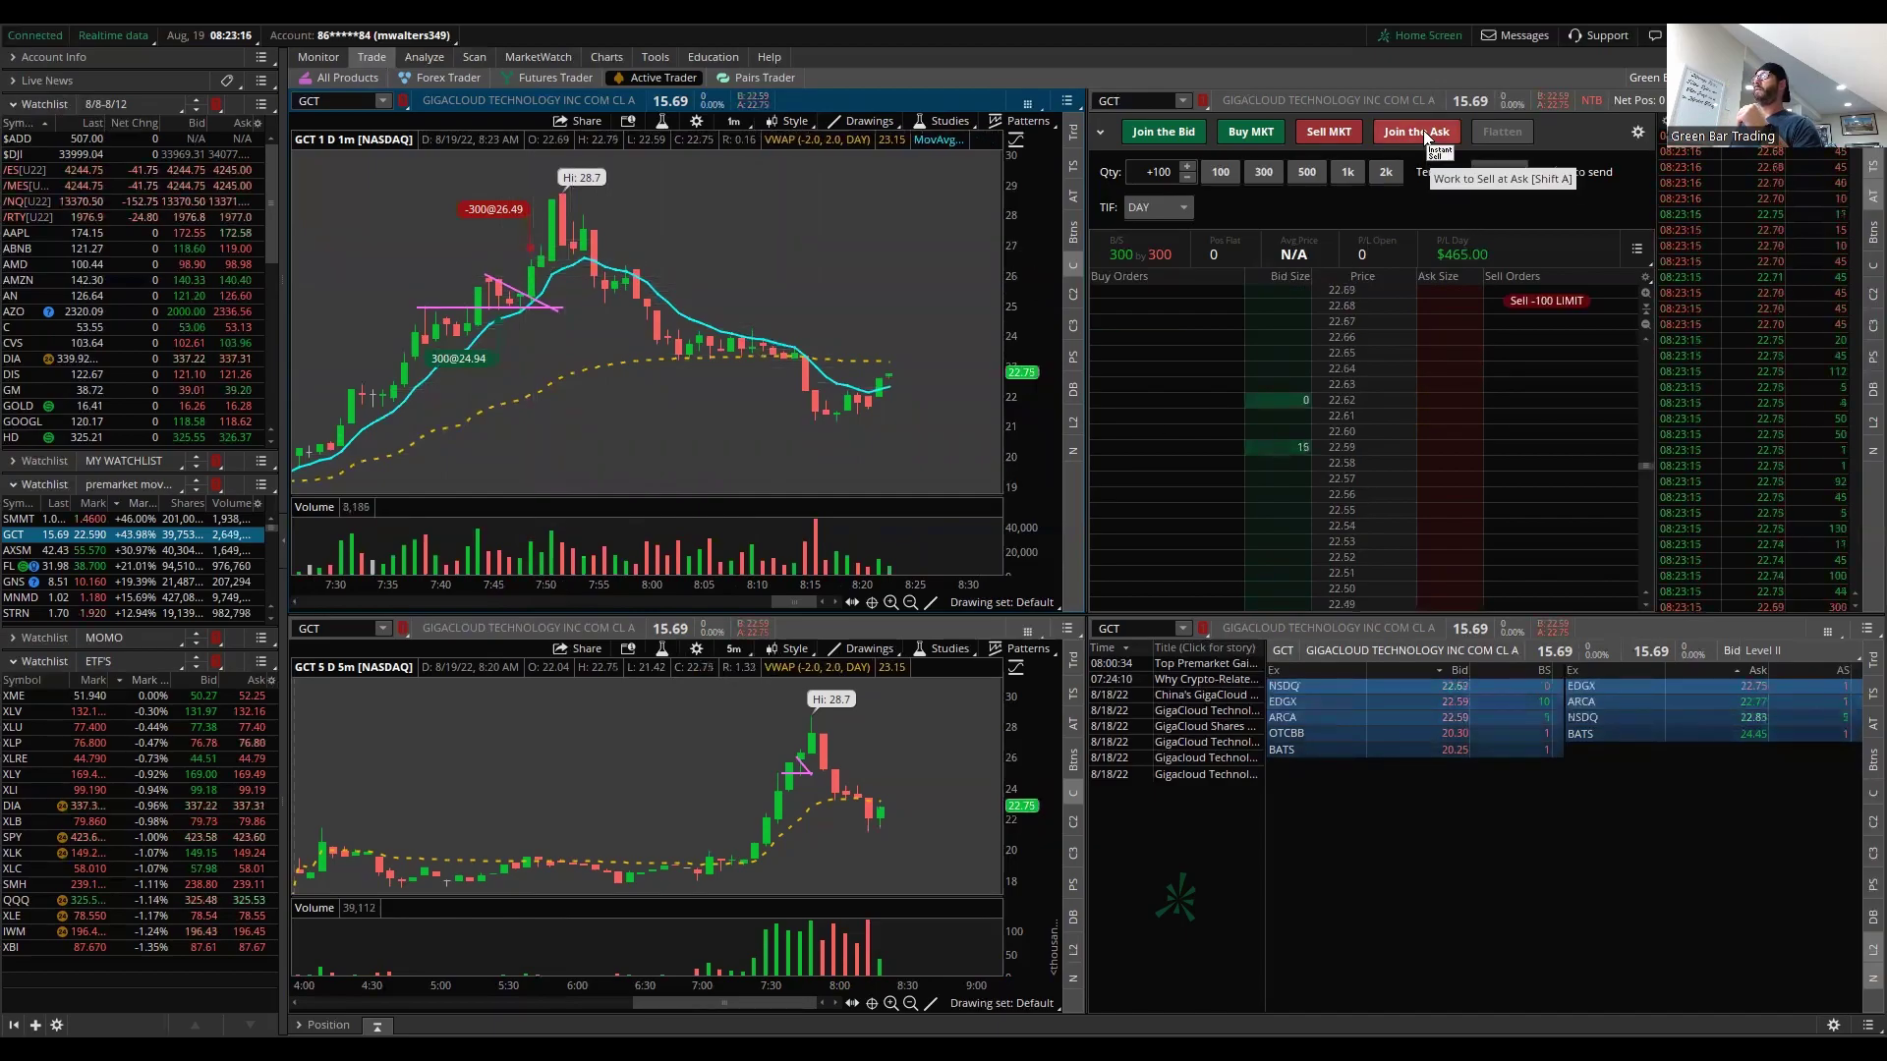